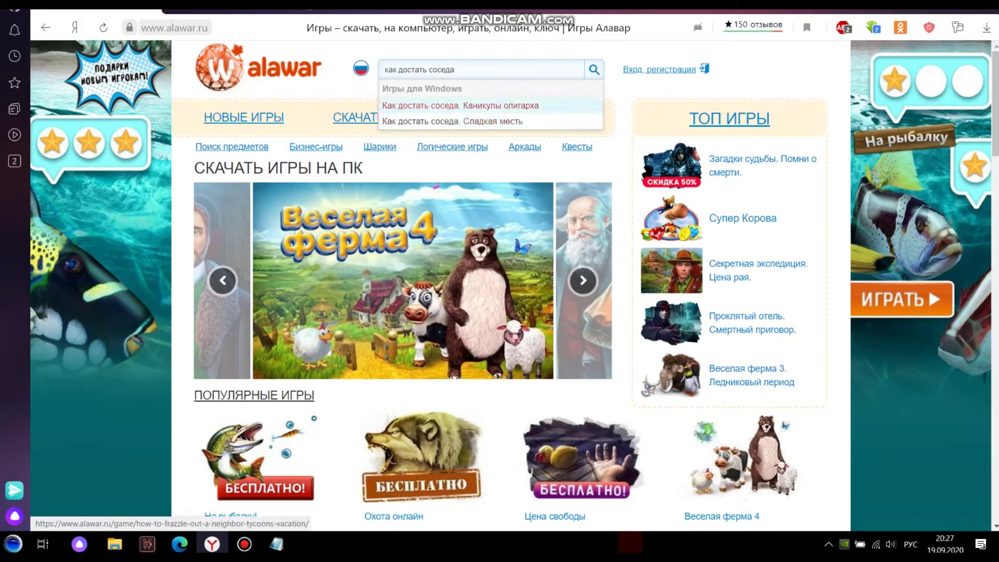
# Open the page of the game "Как достать соседа. Каникулы олигарха" from the search suggestions and look it over.
pyautogui.click(461, 105)
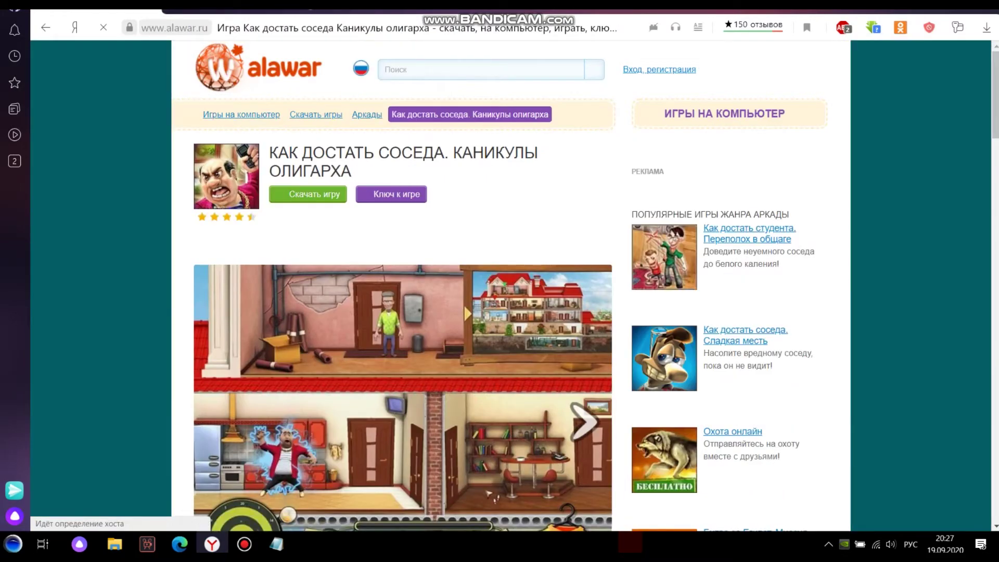
pyautogui.scroll(-5, 216, 436)
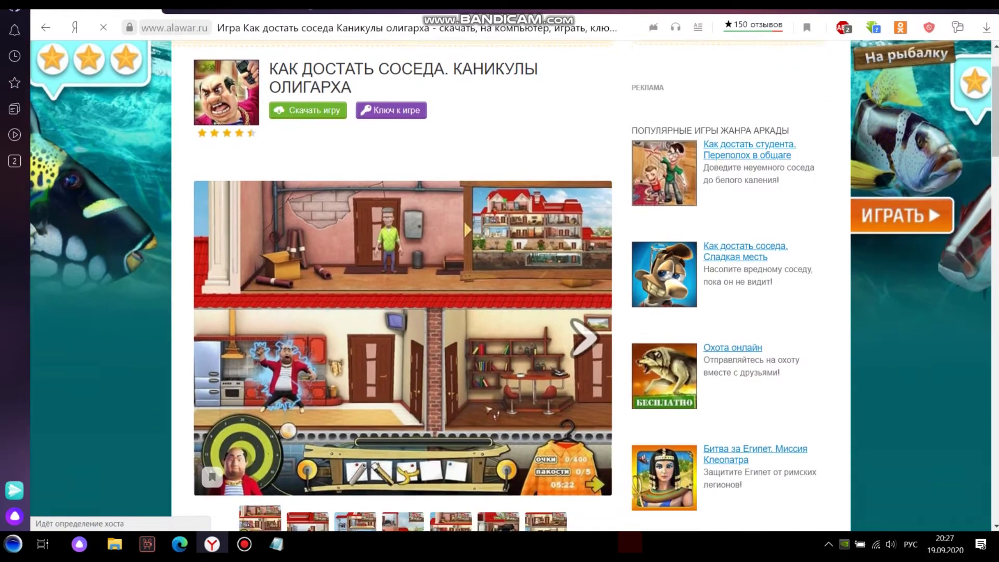
pyautogui.scroll(5, 216, 436)
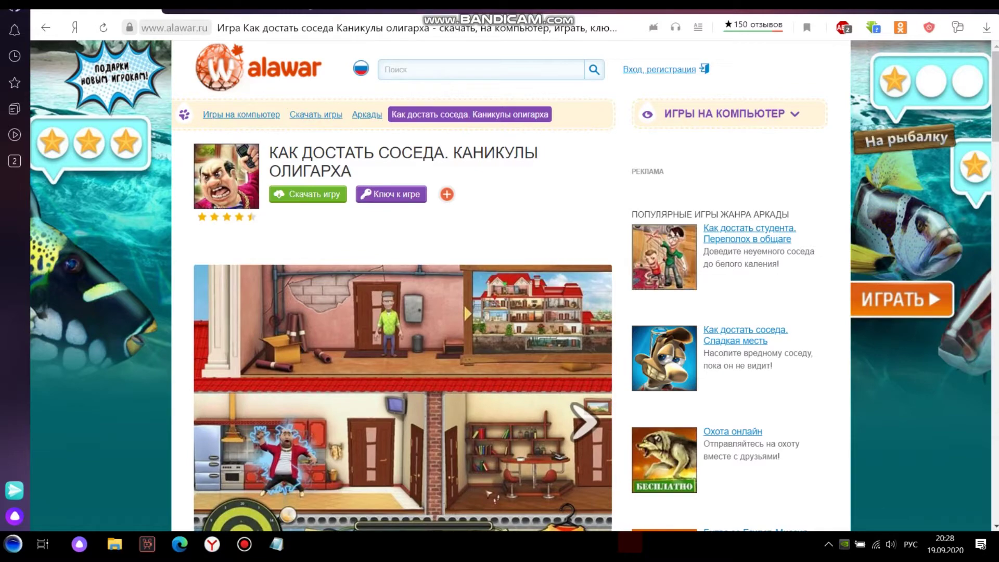
pyautogui.scroll(-3, 403, 364)
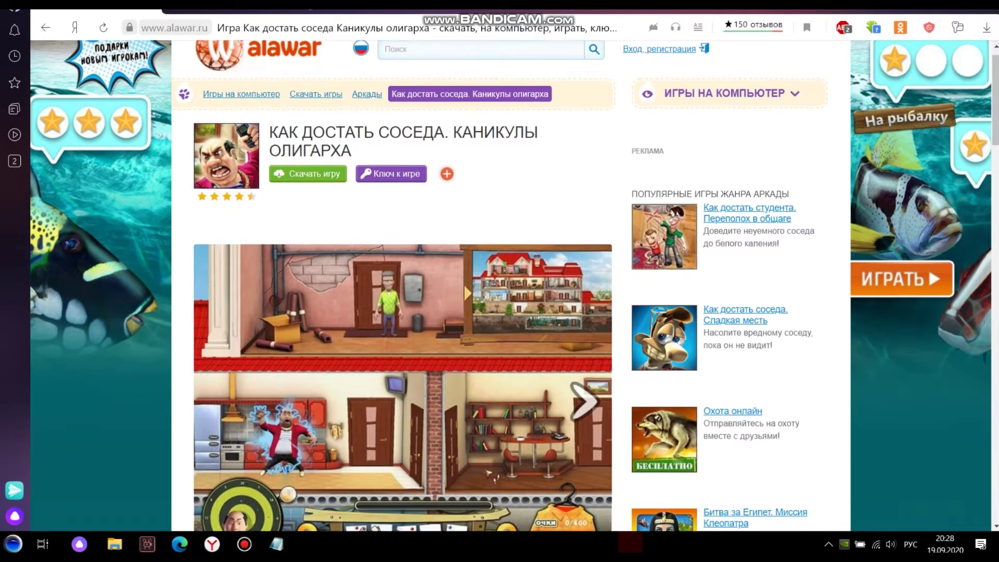
pyautogui.scroll(3, 404, 364)
pyautogui.click(175, 28)
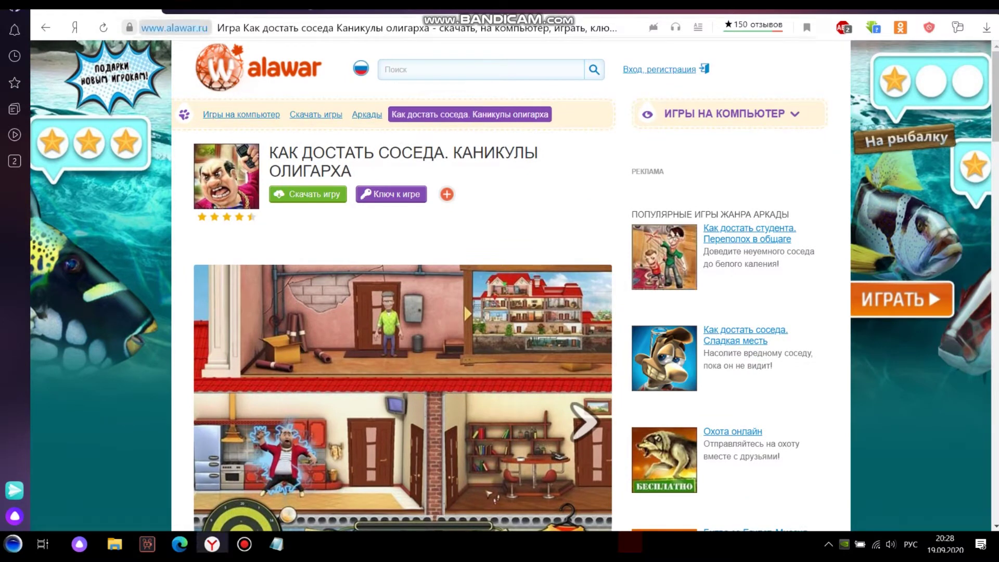
pyautogui.click(226, 12)
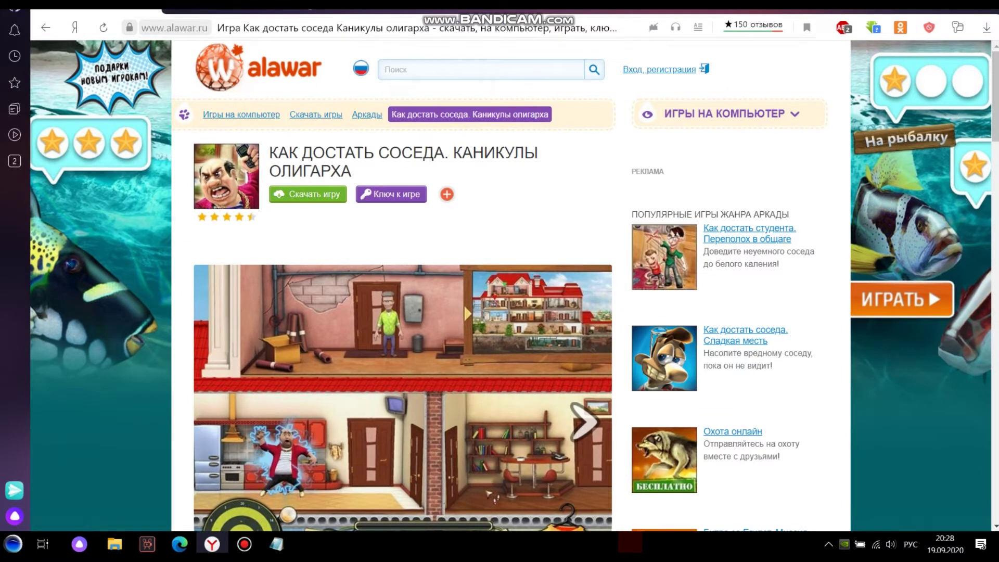
pyautogui.moveTo(220, 552); pyautogui.dragTo(219, 550)
pyautogui.moveTo(224, 9); pyautogui.dragTo(253, 0)
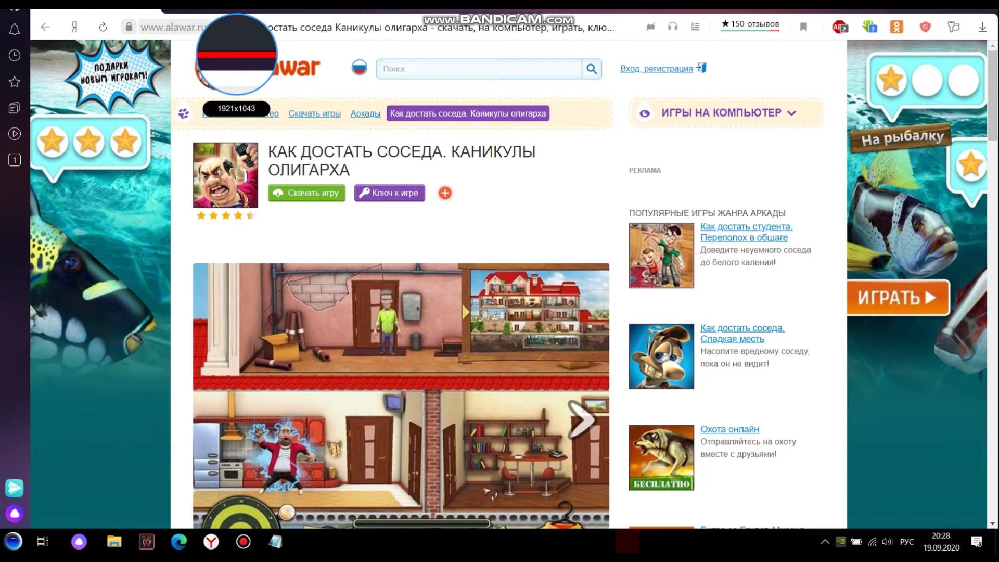
pyautogui.press('Escape')
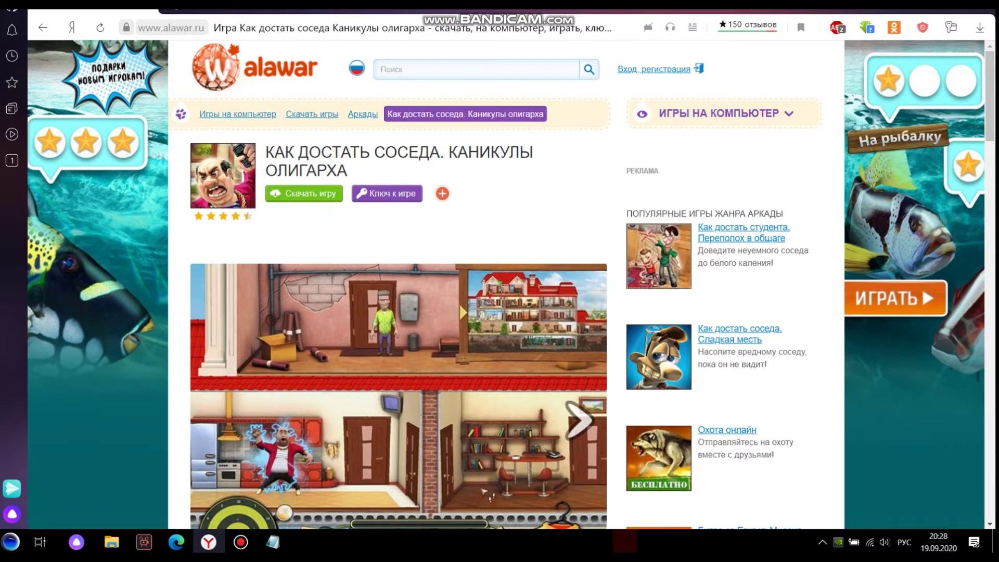
# Download the installer of the game "Как достать соседа. Каникулы олигарха" from its page.
pyautogui.click(312, 193)
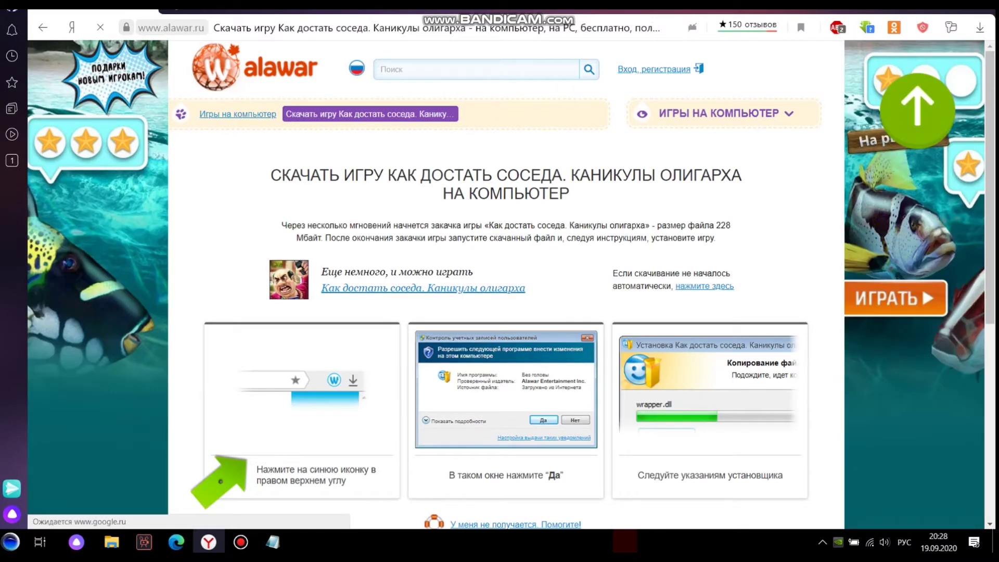
pyautogui.rightClick(705, 286)
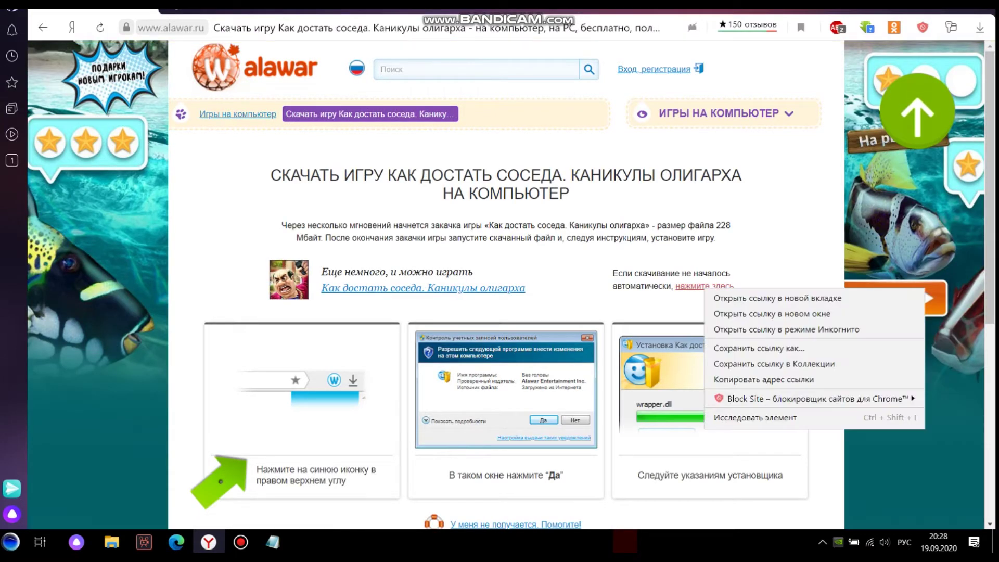
pyautogui.press('Escape')
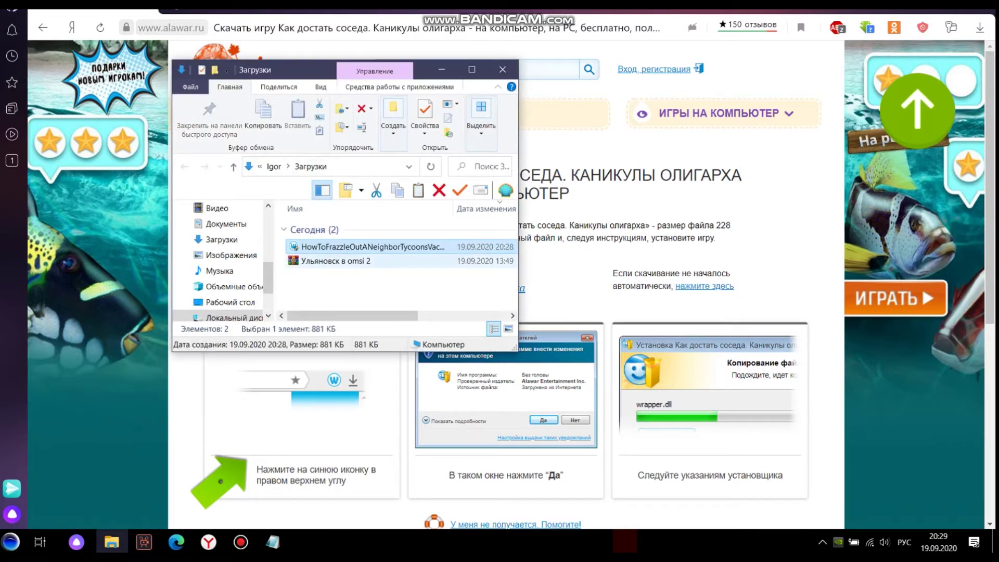
# Permanently delete the archive "Ульяновск в omsi 2" from the Downloads folder.
pyautogui.click(415, 260)
pyautogui.press('Delete')
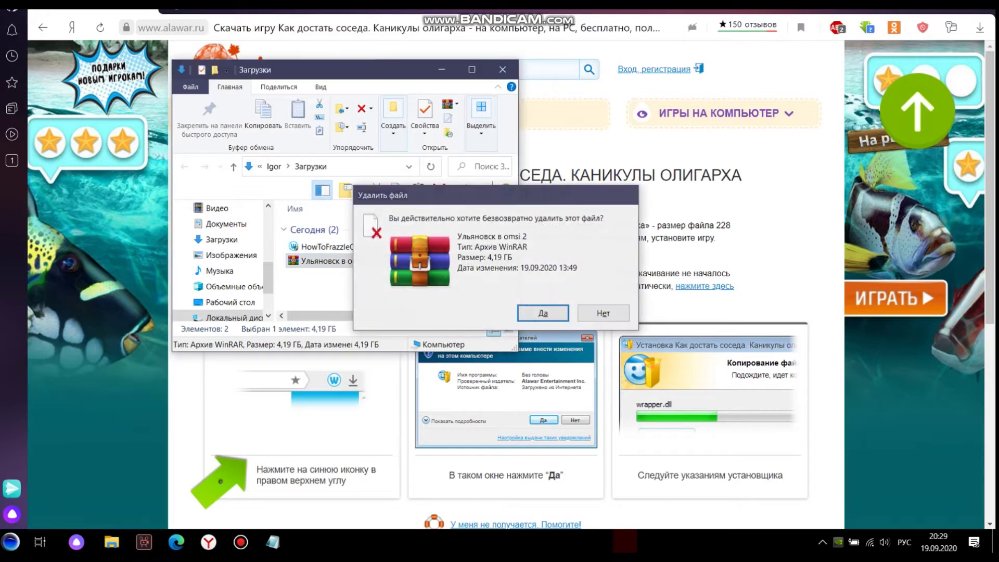
pyautogui.press('Return')
# Move the downloaded HowToFrazzleOutANeighborTycoonsVacation installer from the Downloads folder onto the desktop and close the folder window.
pyautogui.rightClick(581, 542)
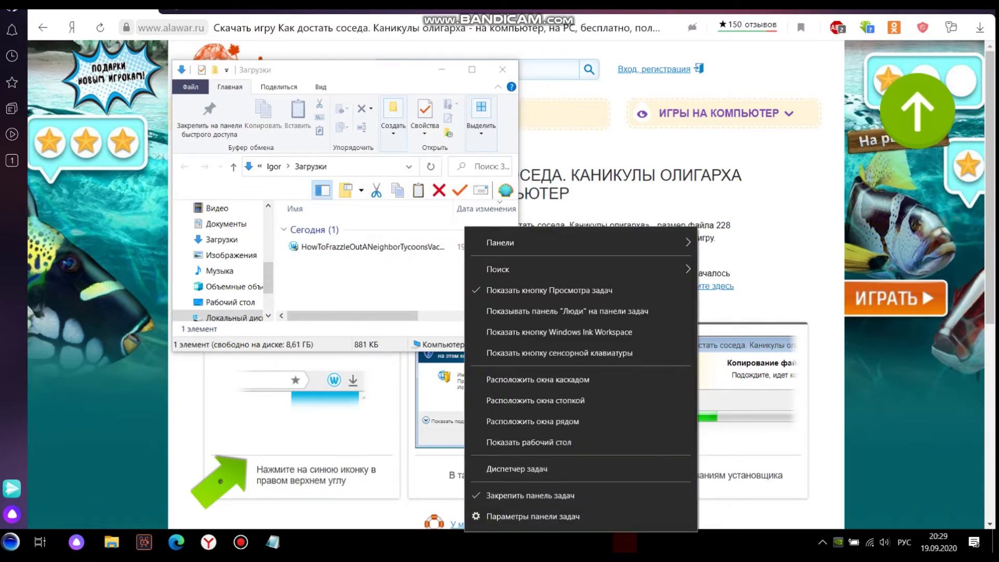
pyautogui.click(520, 442)
pyautogui.click(112, 541)
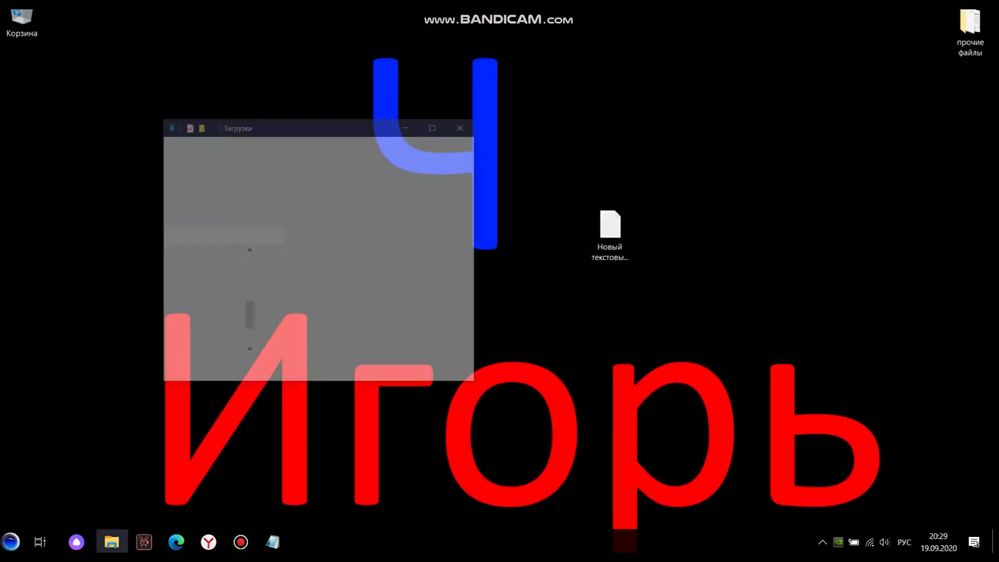
pyautogui.moveTo(319, 247); pyautogui.dragTo(315, 187)
pyautogui.click(502, 69)
pyautogui.moveTo(409, 280); pyautogui.dragTo(354, 280)
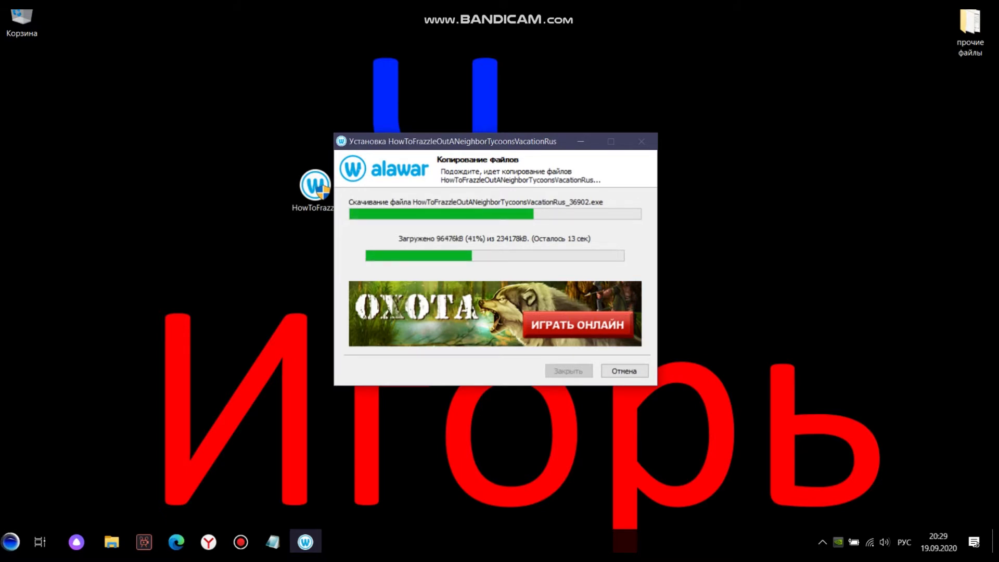
pyautogui.moveTo(496, 141); pyautogui.dragTo(521, 81)
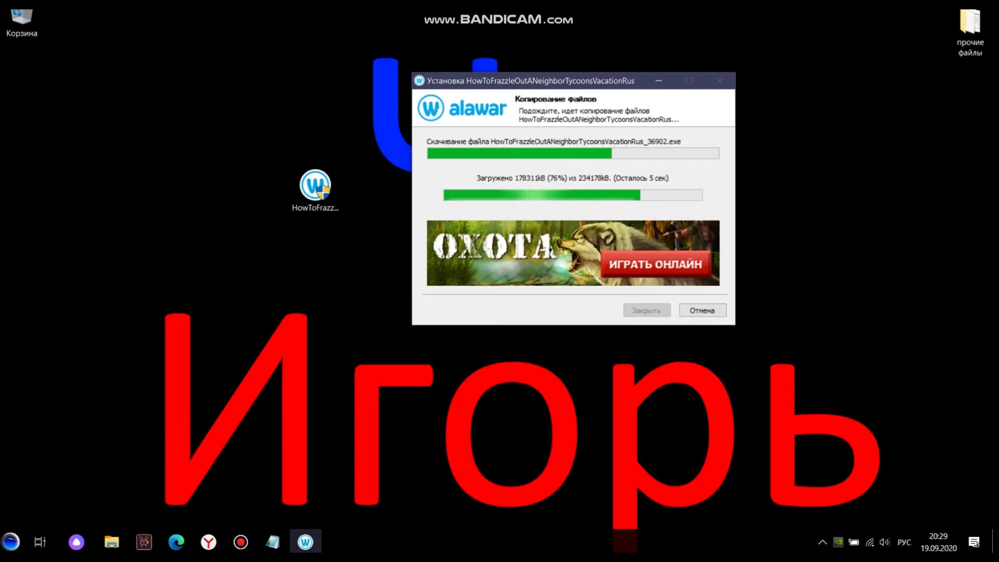
pyautogui.moveTo(521, 81); pyautogui.dragTo(437, 104)
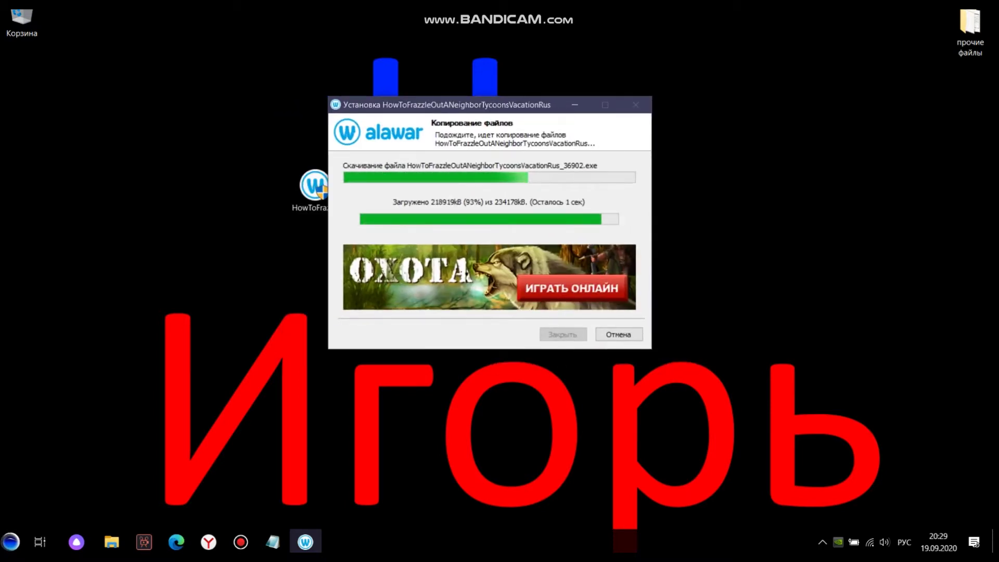
pyautogui.click(208, 541)
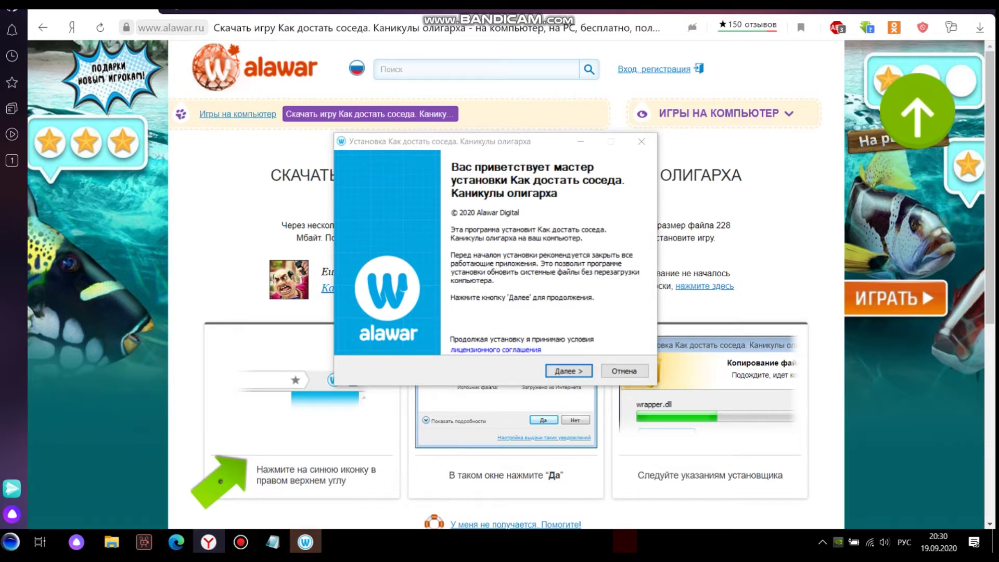
pyautogui.rightClick(475, 544)
pyautogui.click(521, 454)
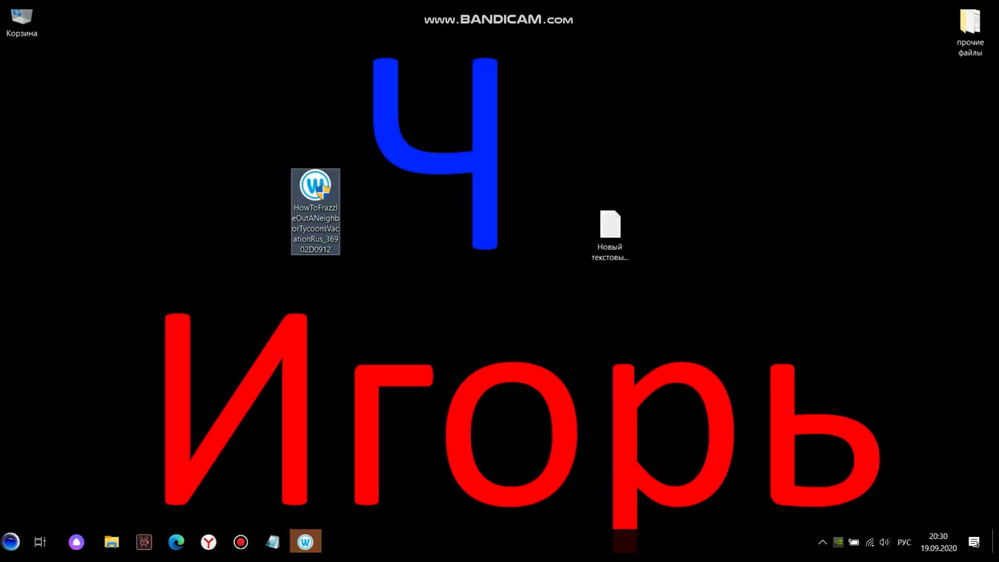
# Go past the setup wizard's welcome page and set the installation folder to "Игры от алавар" on drive D:.
pyautogui.click(306, 542)
pyautogui.click(569, 371)
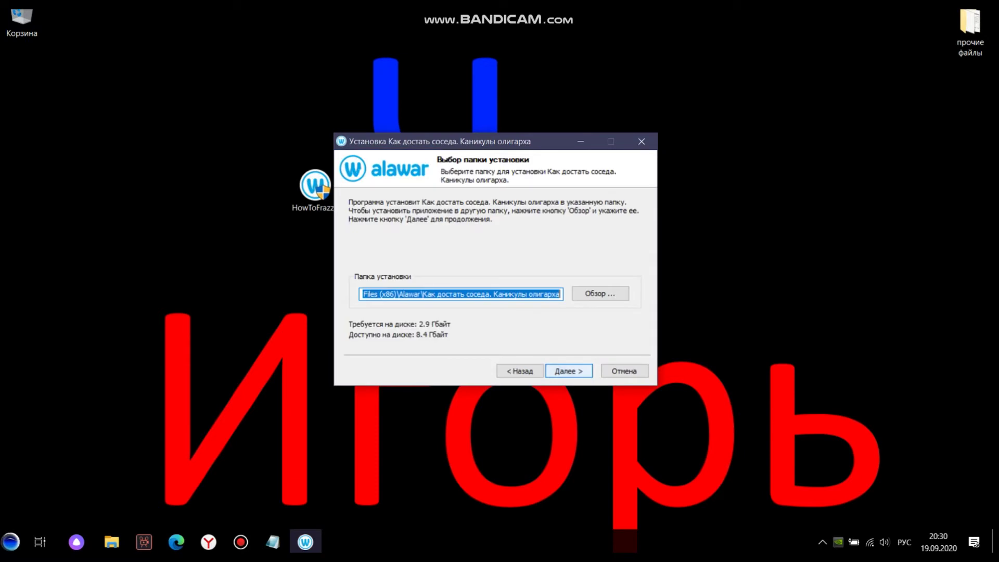
pyautogui.click(600, 294)
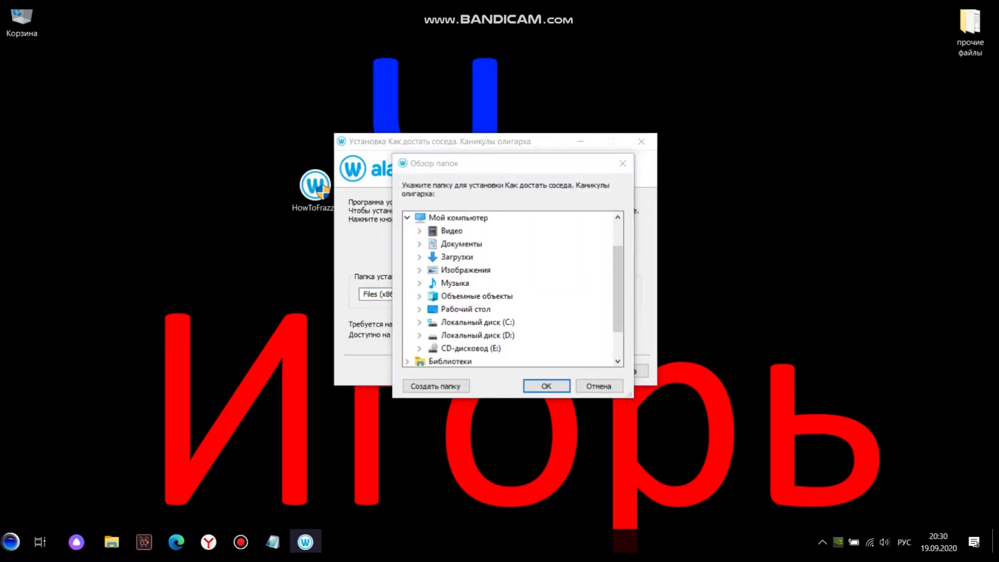
pyautogui.click(419, 335)
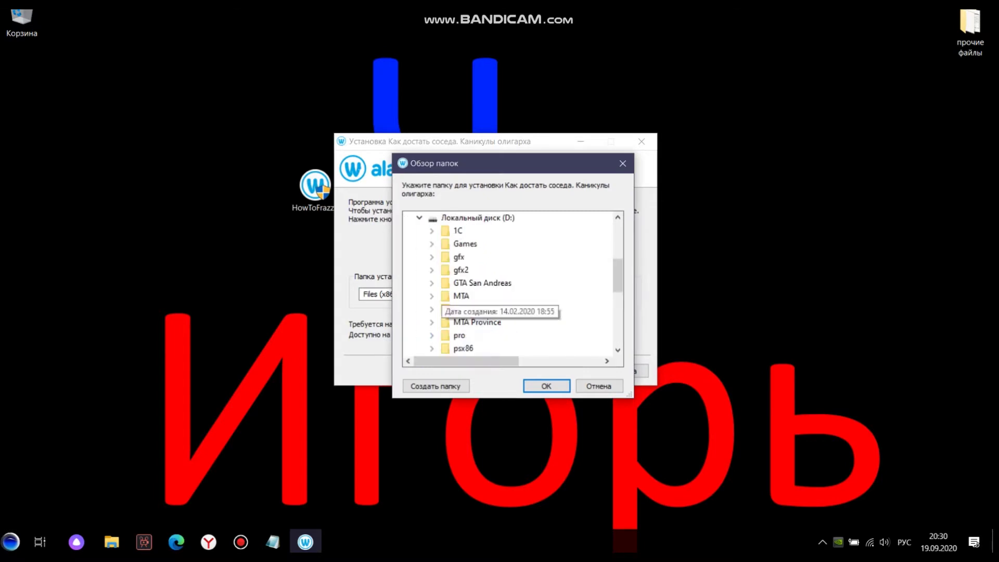
pyautogui.scroll(-3, 463, 250)
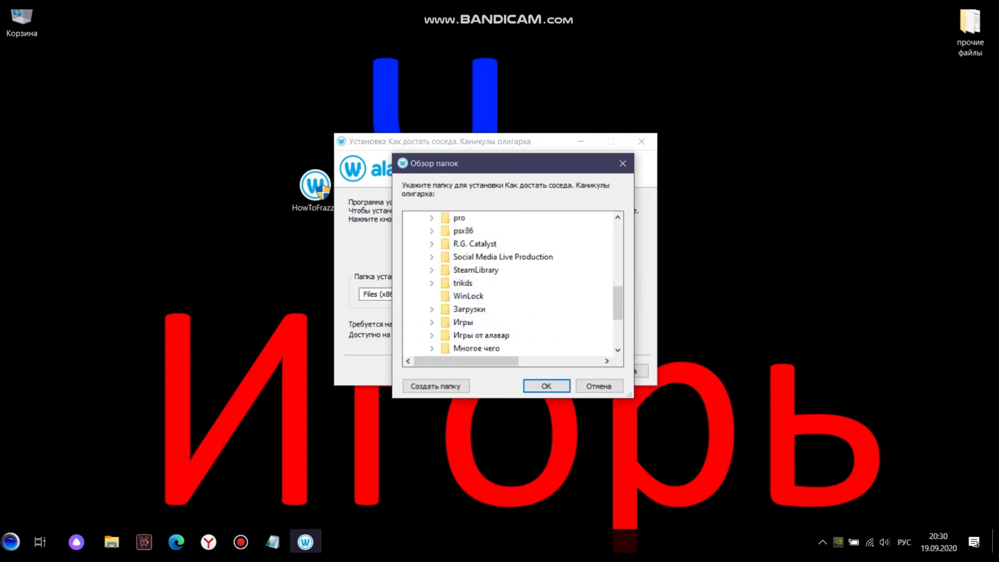
pyautogui.click(431, 335)
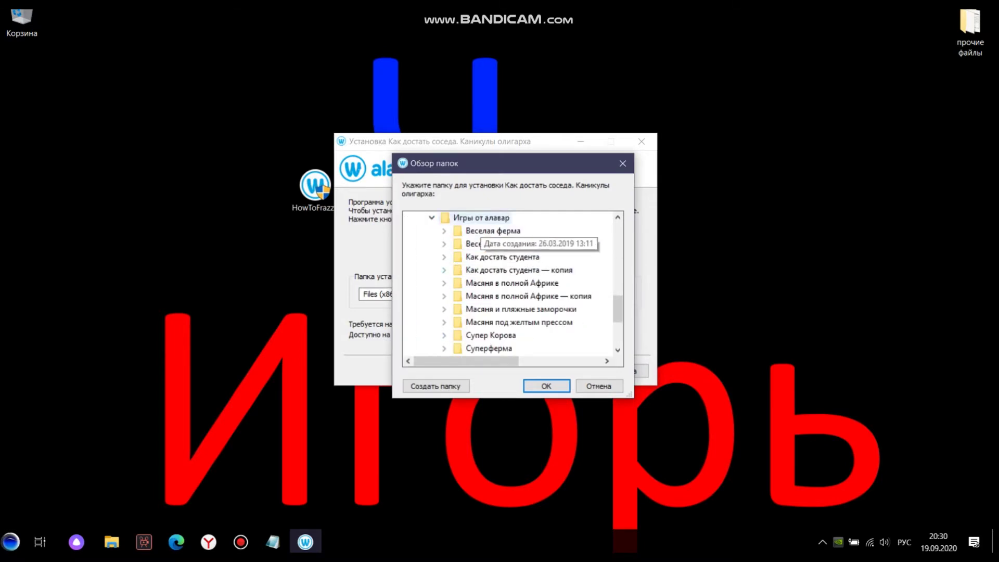
pyautogui.click(546, 387)
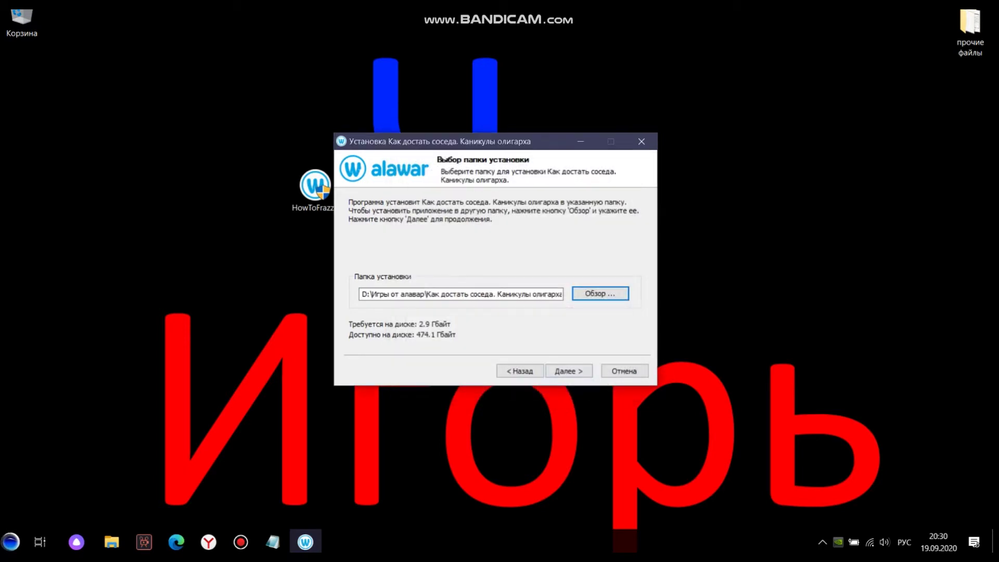
# Accept the installation path and start installing the game without the Atom browser.
pyautogui.moveTo(560, 294); pyautogui.dragTo(362, 294)
pyautogui.click(560, 294)
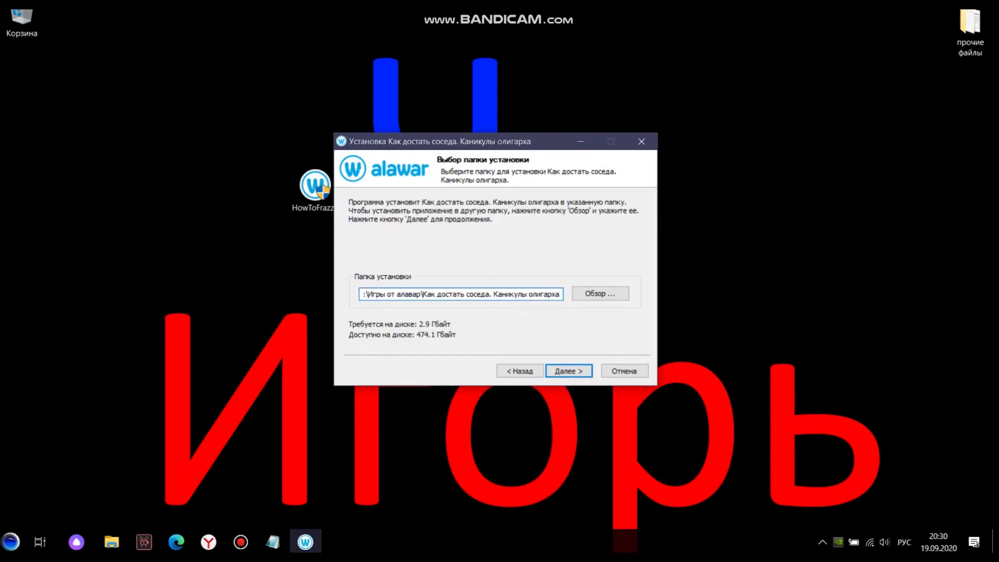
pyautogui.press('Return')
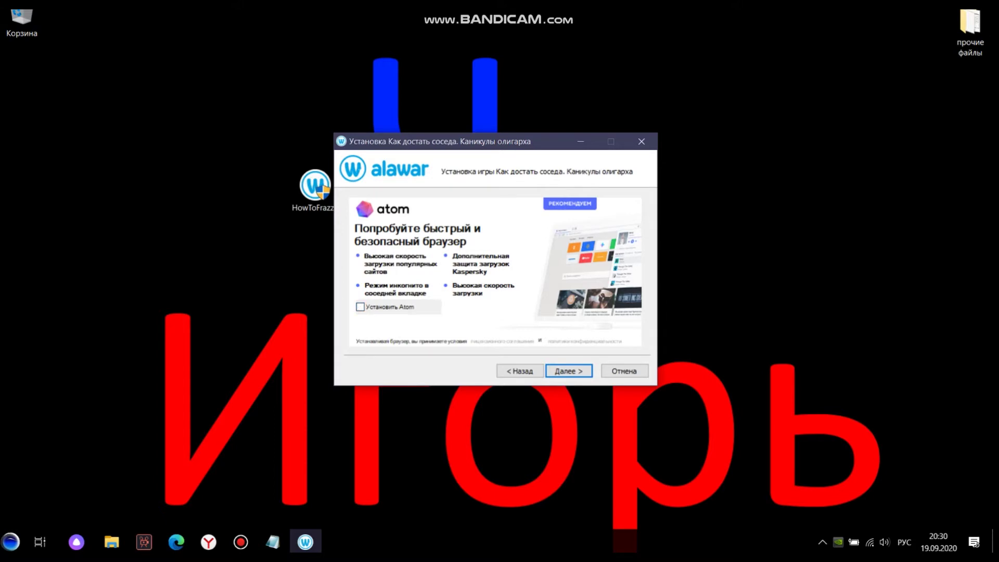
pyautogui.press('Return')
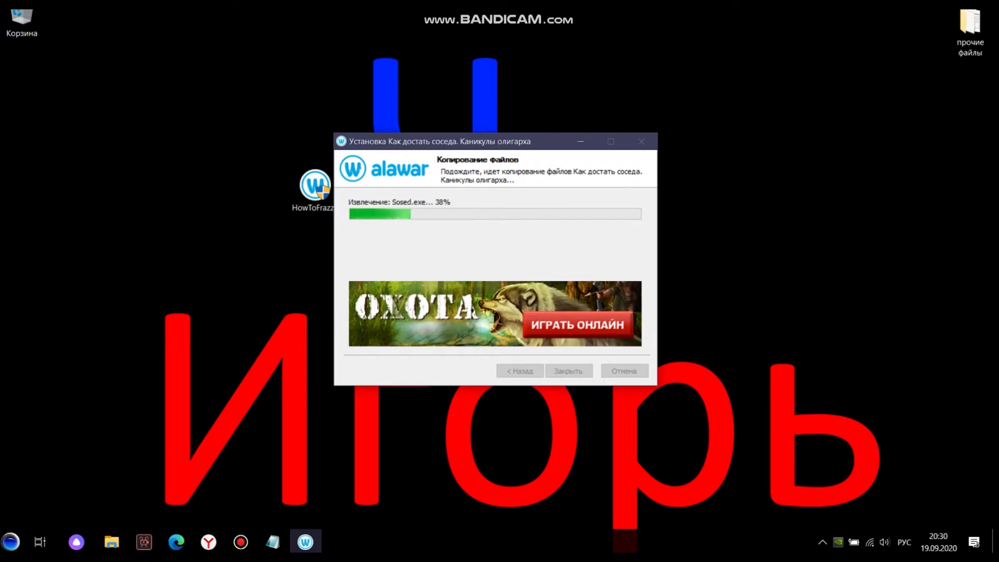
# Move the game's new desktop shortcut to the free area beside the setup window.
pyautogui.moveTo(495, 141); pyautogui.dragTo(508, 139)
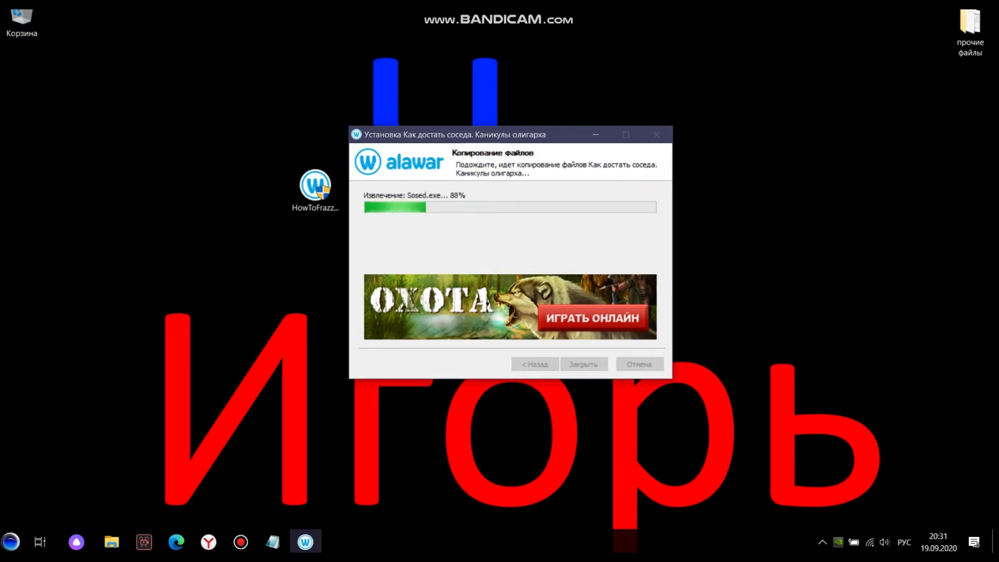
pyautogui.click(316, 189)
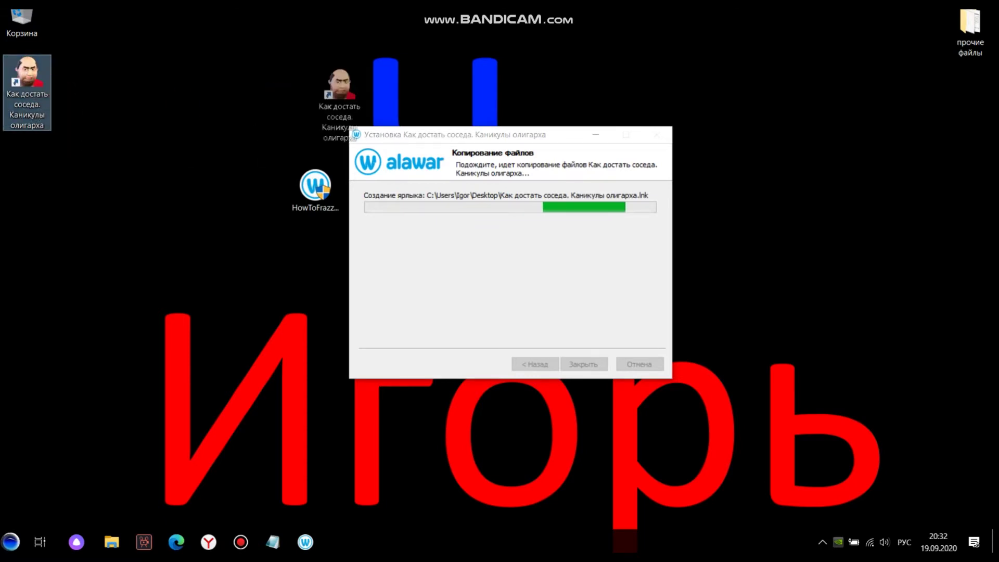
pyautogui.moveTo(883, 71); pyautogui.dragTo(733, 109)
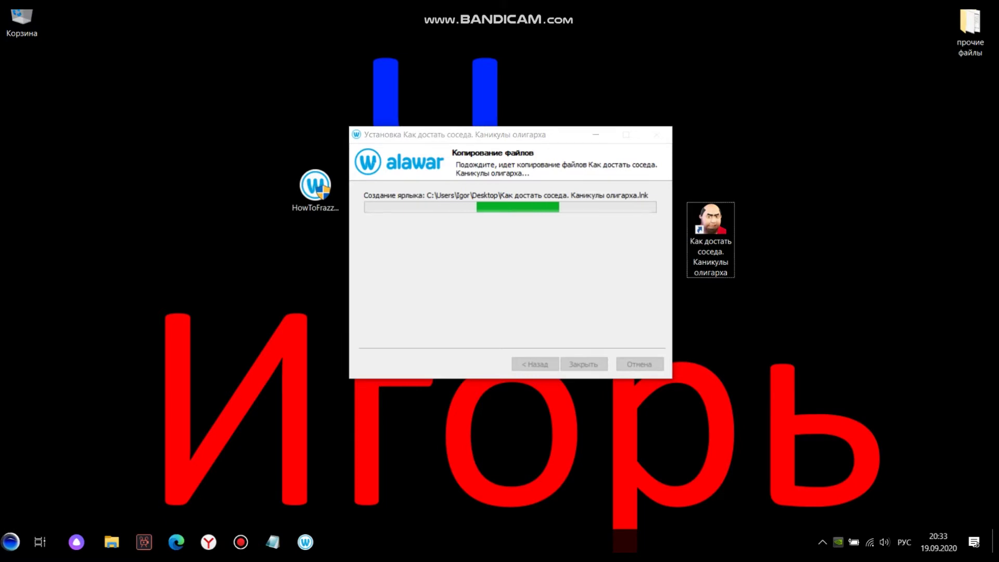
pyautogui.moveTo(511, 134); pyautogui.dragTo(502, 127)
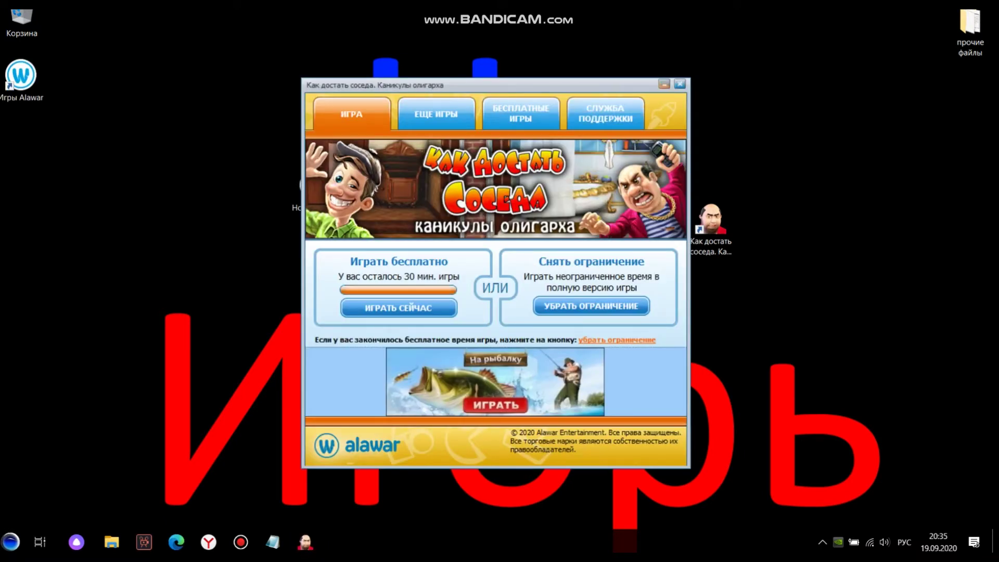
# Minimize the game's launcher window and shift the game shortcut slightly further along the desktop.
pyautogui.click(664, 84)
pyautogui.moveTo(711, 219); pyautogui.dragTo(759, 216)
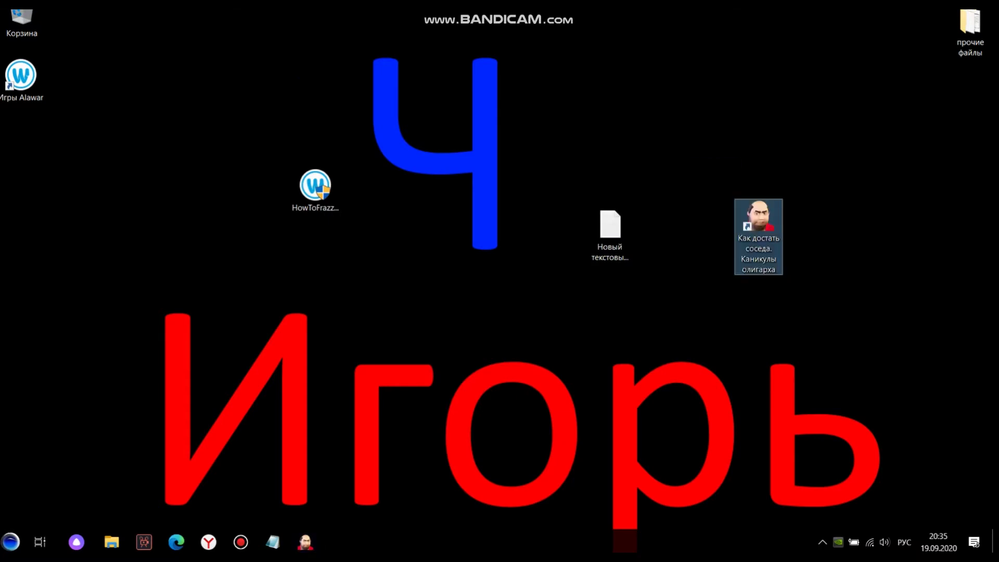
# Reposition the Recycle Bin on the desktop and move the game's installer file into it.
pyautogui.moveTo(315, 185)
pyautogui.mouseDown()
pyautogui.moveTo(31, 20)
pyautogui.moveTo(259, 177)
pyautogui.moveTo(315, 185)
pyautogui.mouseUp()
pyautogui.moveTo(21, 18); pyautogui.dragTo(145, 112)
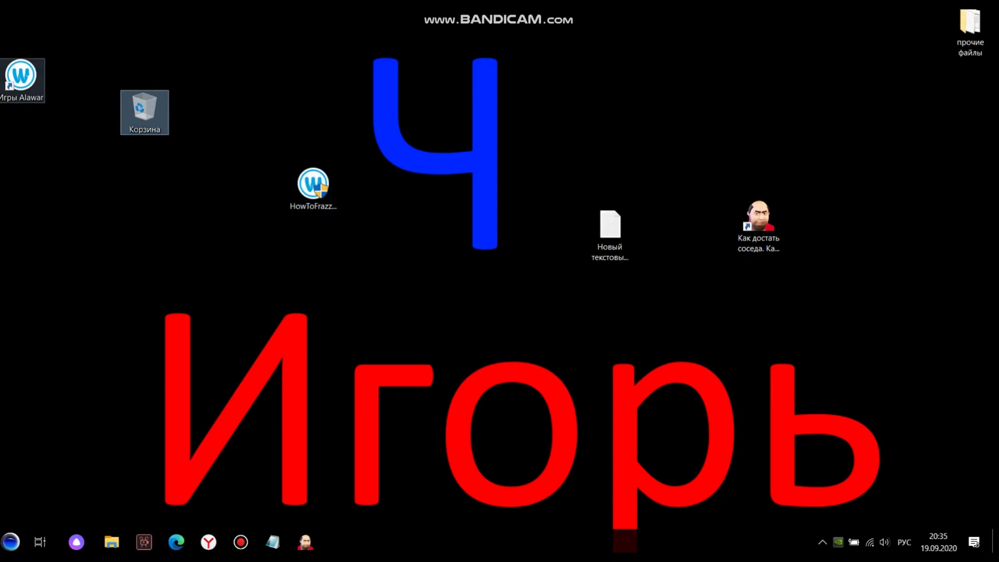
pyautogui.moveTo(313, 185); pyautogui.dragTo(145, 111)
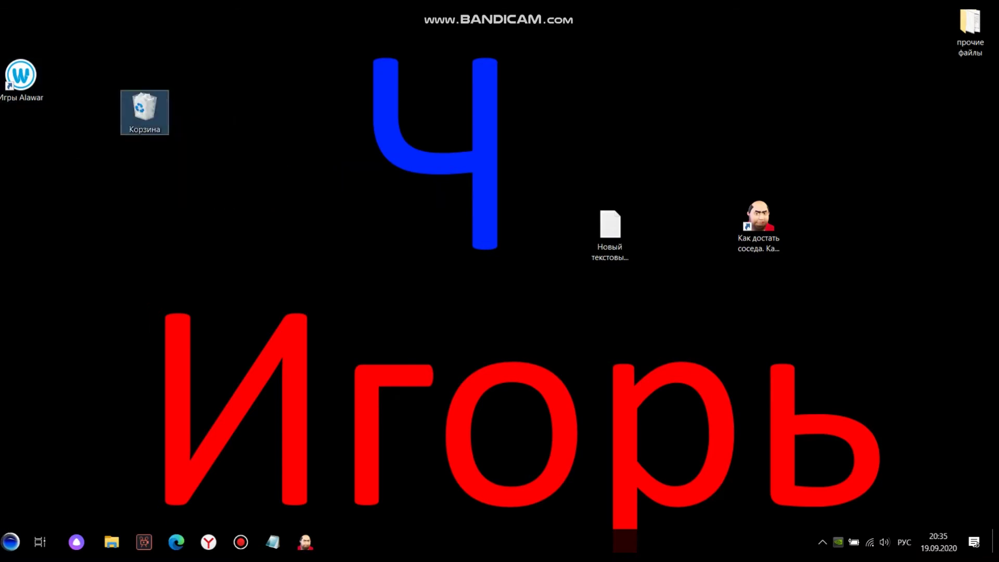
# Empty the Recycle Bin, permanently deleting the game's installer file.
pyautogui.rightClick(133, 104)
pyautogui.click(177, 131)
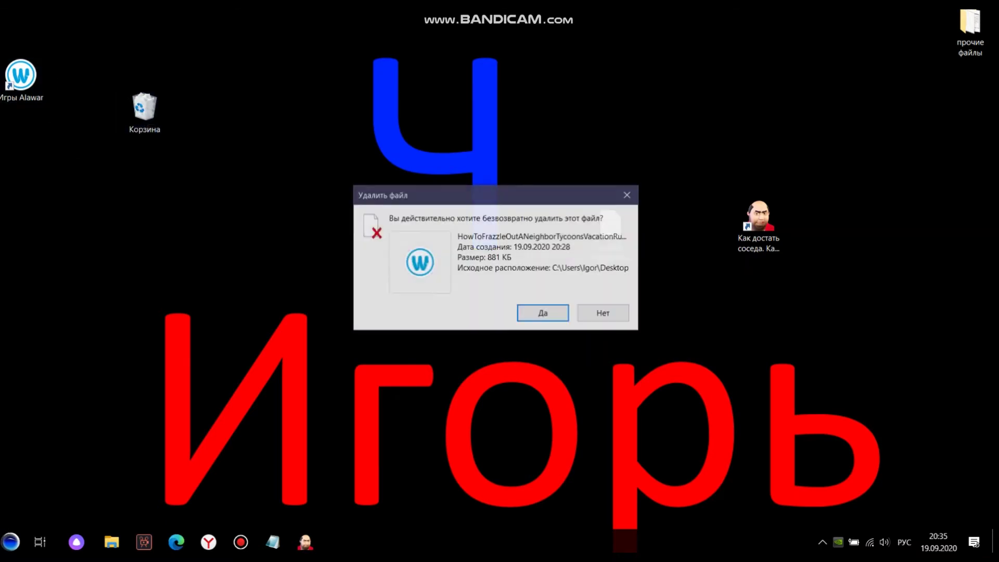
pyautogui.press('Return')
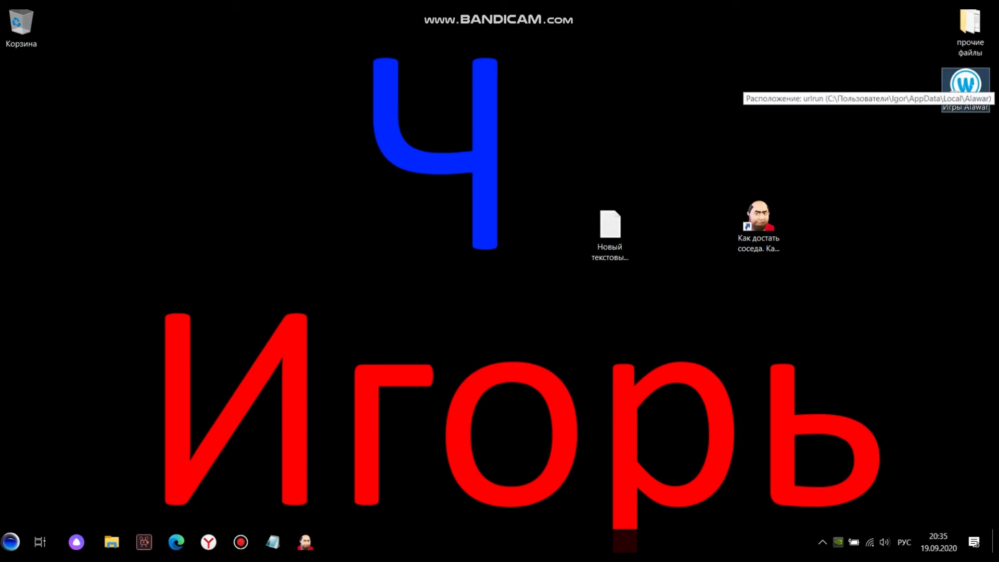
# Position the Игры Alawar shortcut under the прочие файлы folder and move the new text document closer to the game's shortcut.
pyautogui.moveTo(963, 115); pyautogui.dragTo(983, 124)
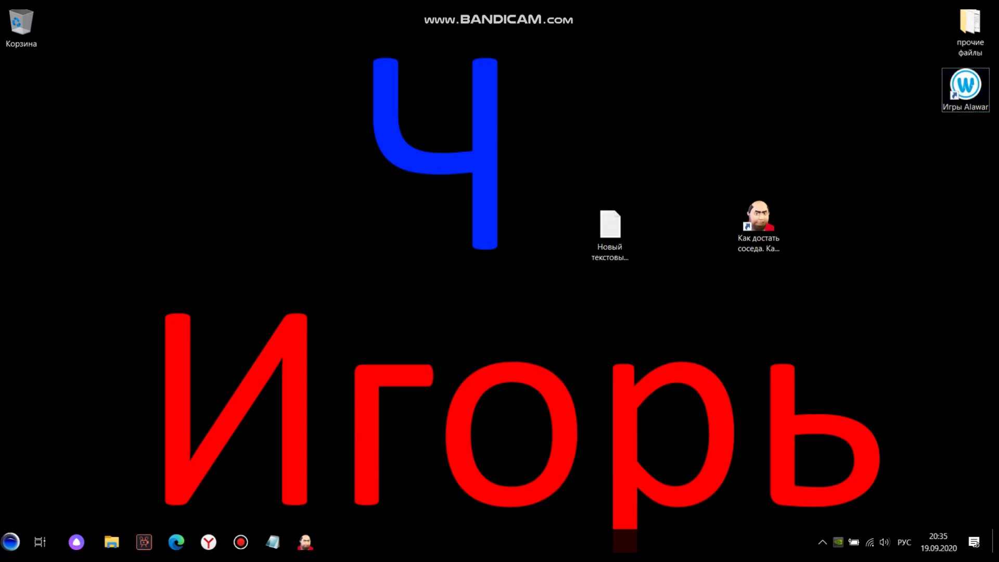
pyautogui.moveTo(610, 229); pyautogui.dragTo(675, 229)
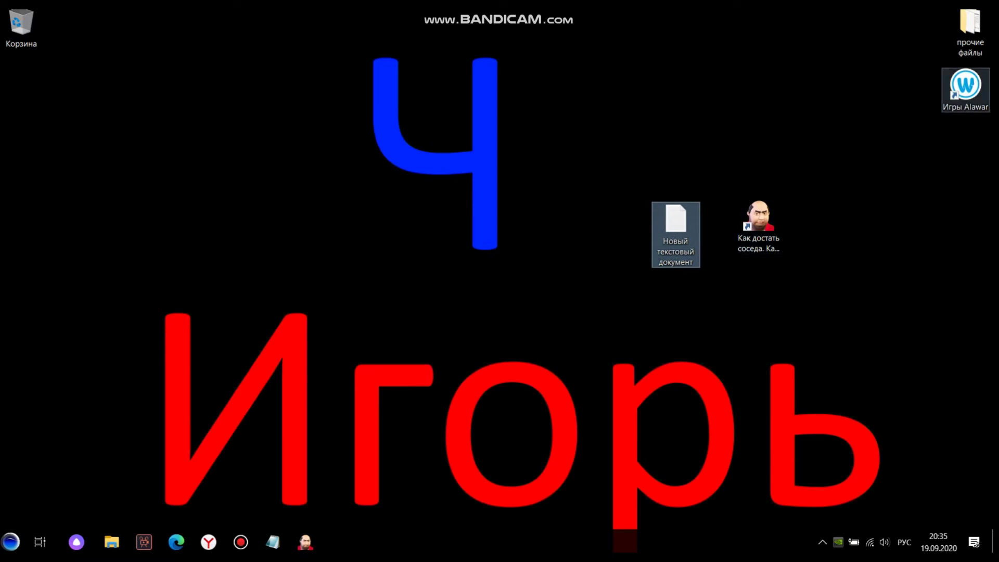
# View the website that the Игры Alawar shortcut opens, and realign the shortcut under the прочие файлы folder on the desktop.
pyautogui.doubleClick(966, 87)
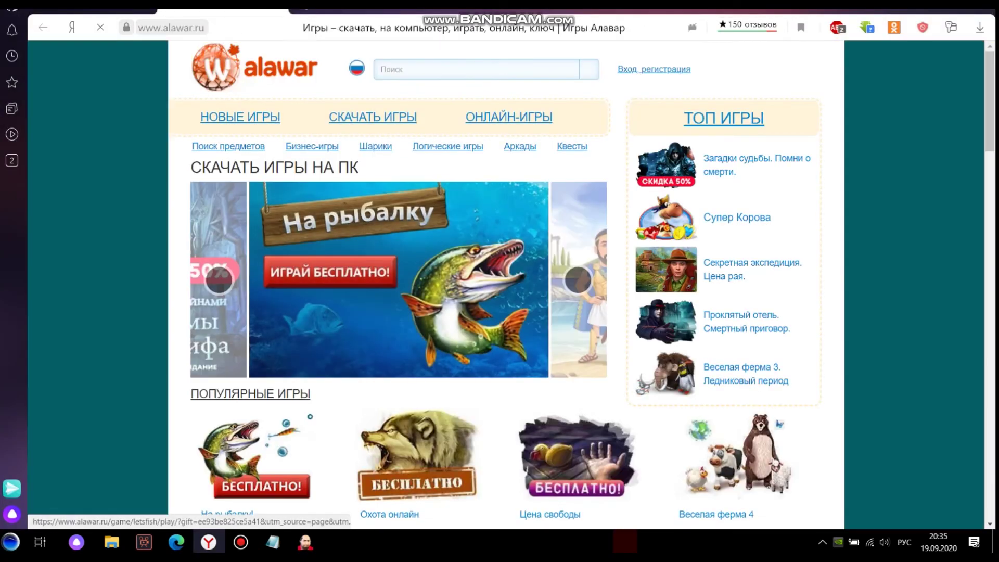
pyautogui.rightClick(350, 546)
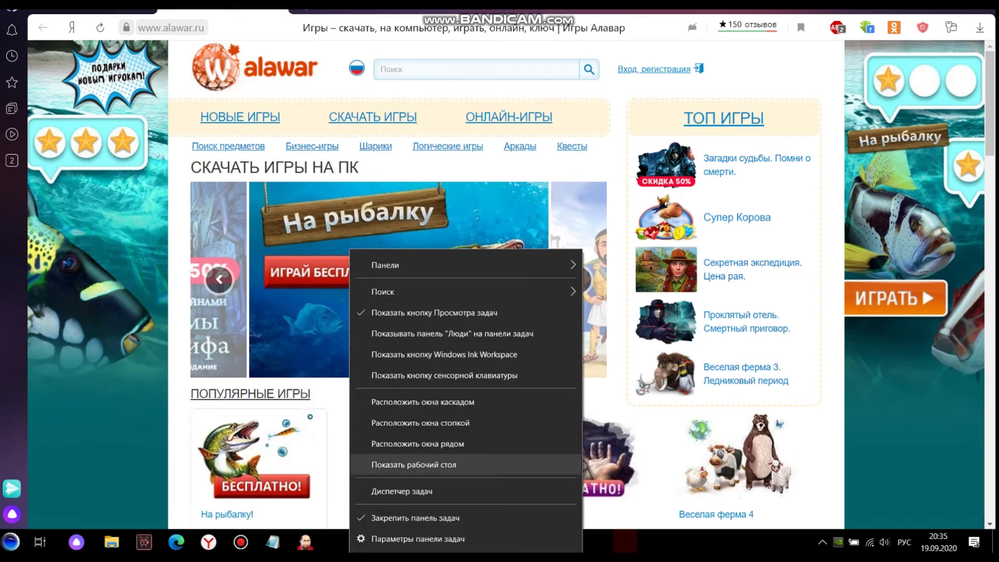
pyautogui.click(414, 464)
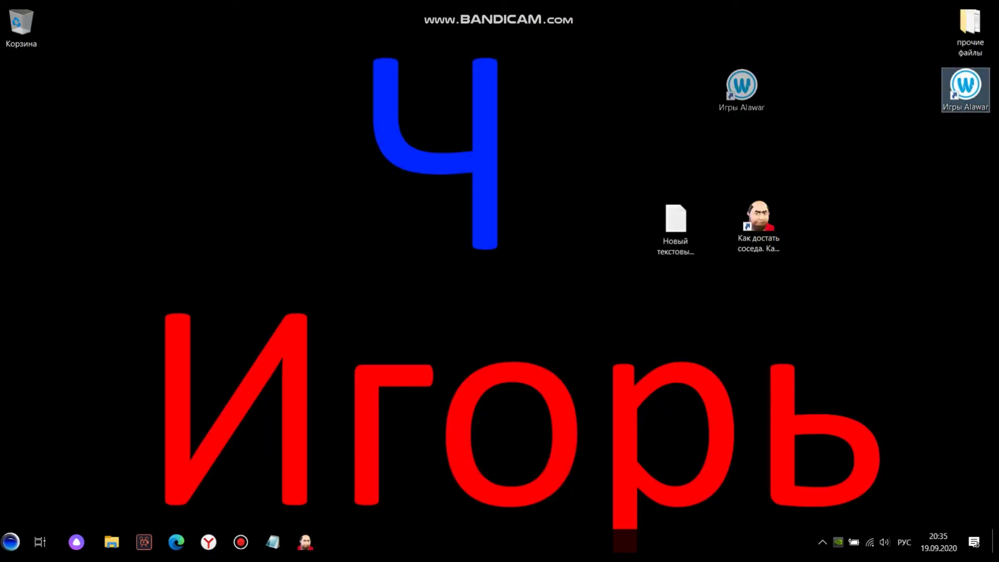
pyautogui.moveTo(742, 86); pyautogui.dragTo(968, 86)
# Examine the compatibility and general properties of the game's desktop shortcut and close them without changes.
pyautogui.click(758, 224)
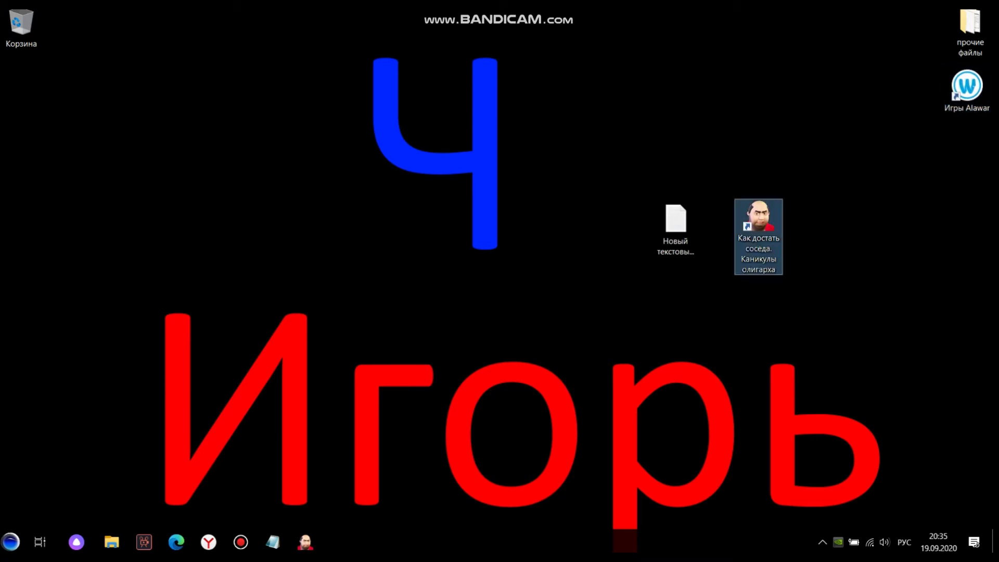
pyautogui.rightClick(759, 224)
pyautogui.click(729, 519)
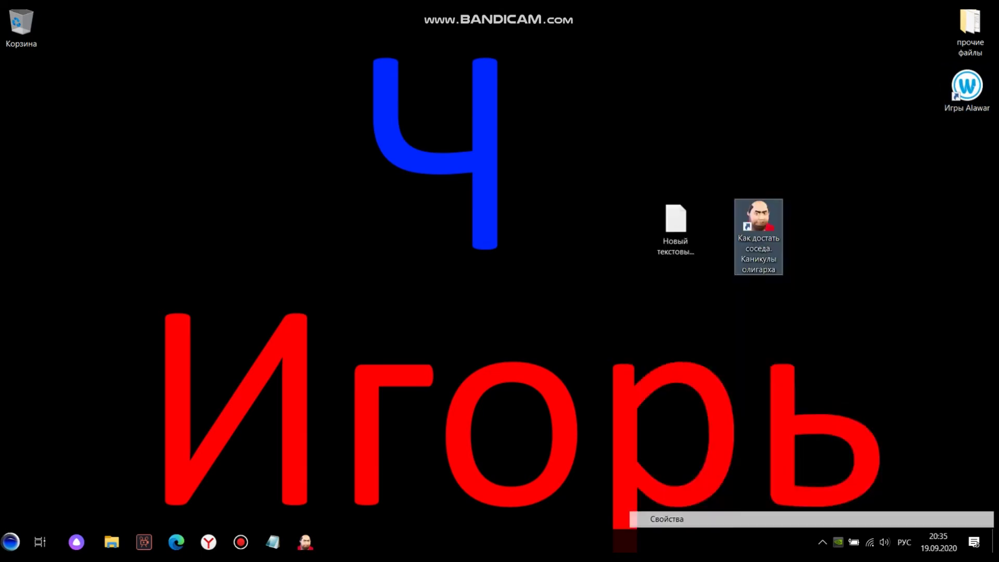
pyautogui.click(928, 227)
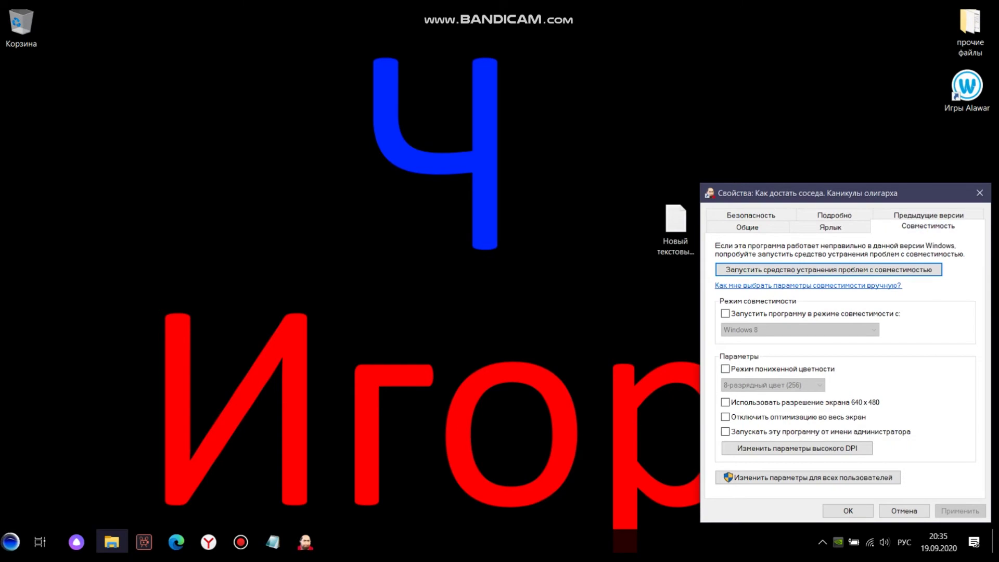
pyautogui.click(748, 227)
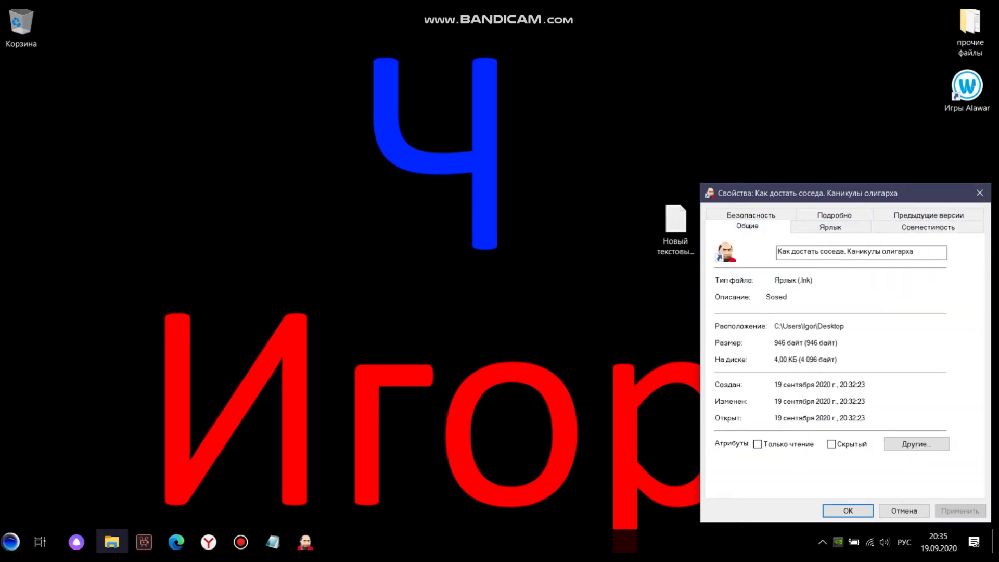
pyautogui.click(981, 193)
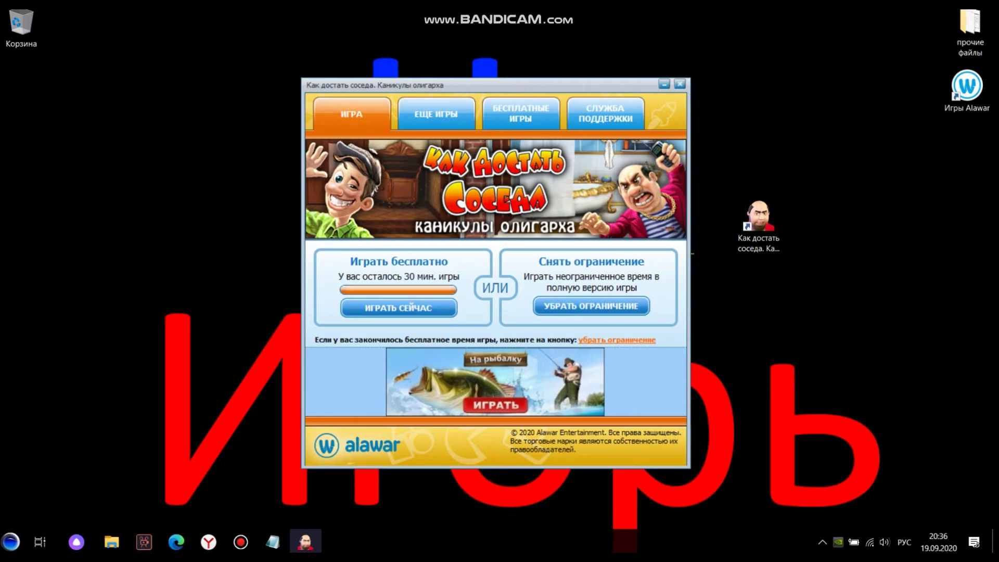
# Switch to Yandex Browser, return from the download page to the game's page on alawar.ru and open its key page.
pyautogui.click(208, 542)
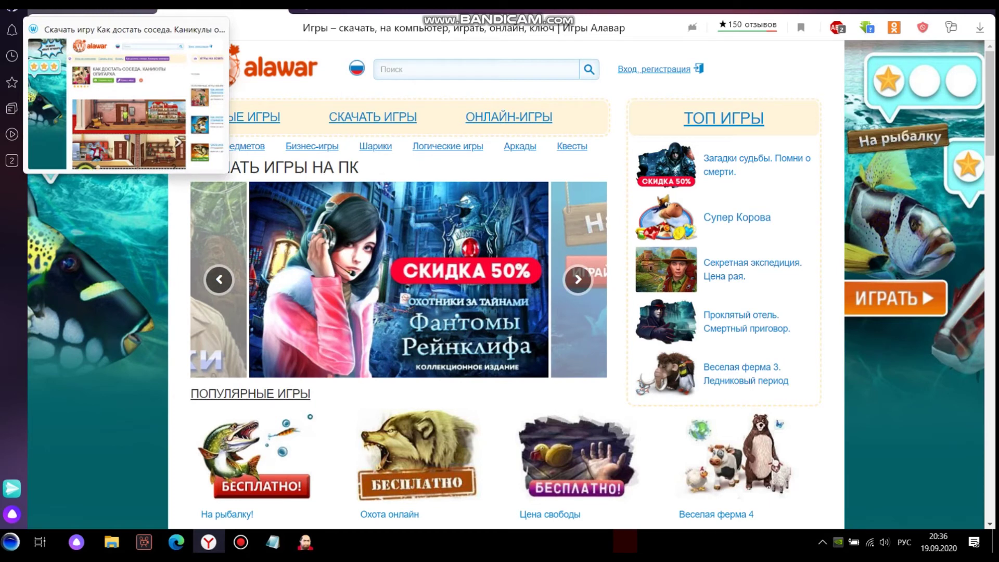
pyautogui.click(91, 10)
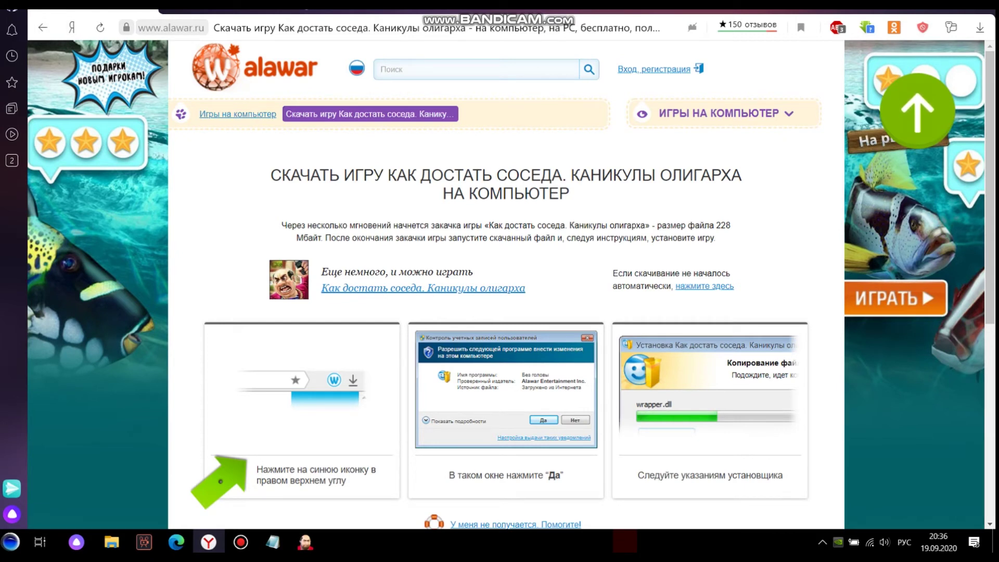
pyautogui.hotkey('alt', 'Left')
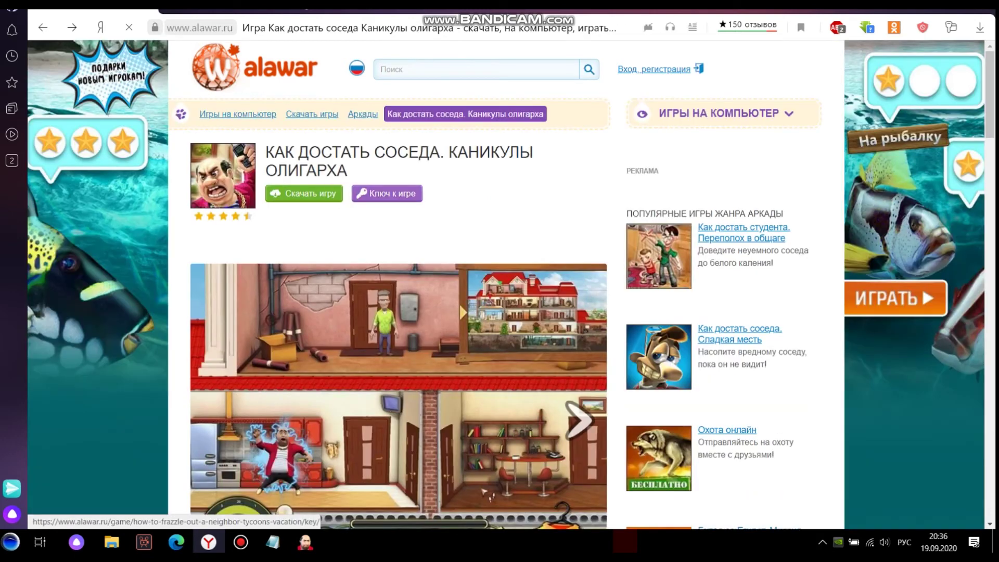
pyautogui.click(387, 193)
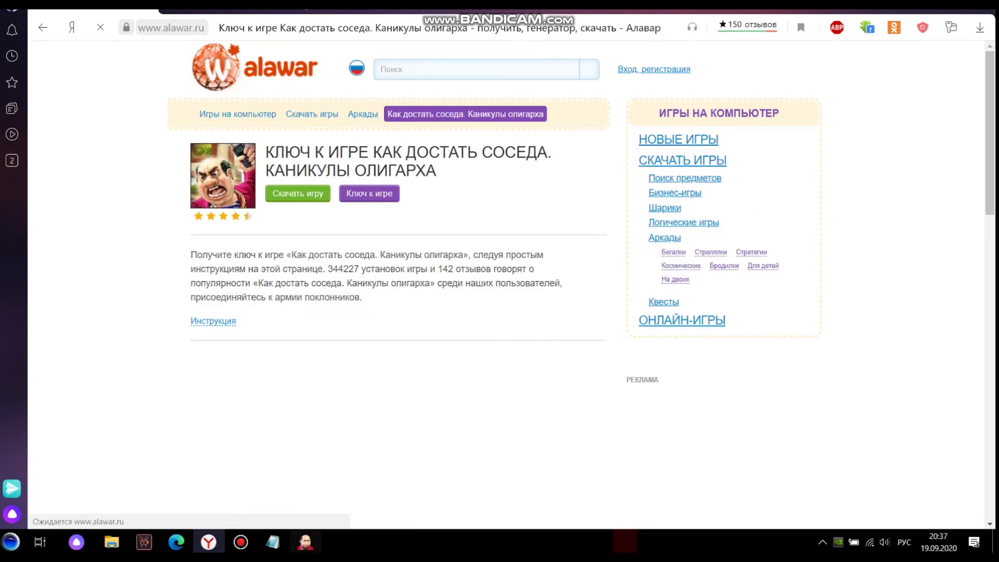
# Switch to the game's launcher and open the SMS payment form for removing the play limit.
pyautogui.click(306, 542)
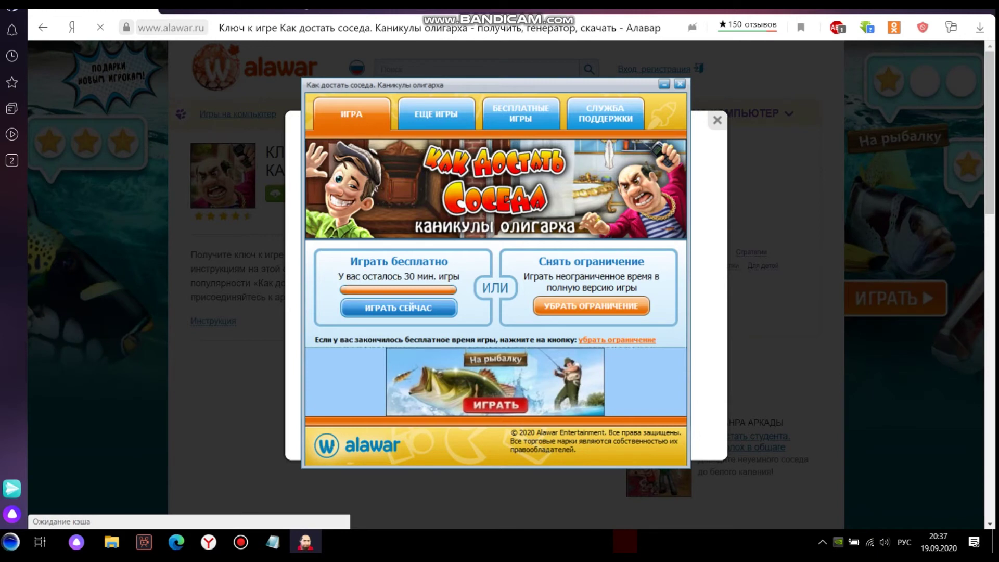
pyautogui.click(590, 306)
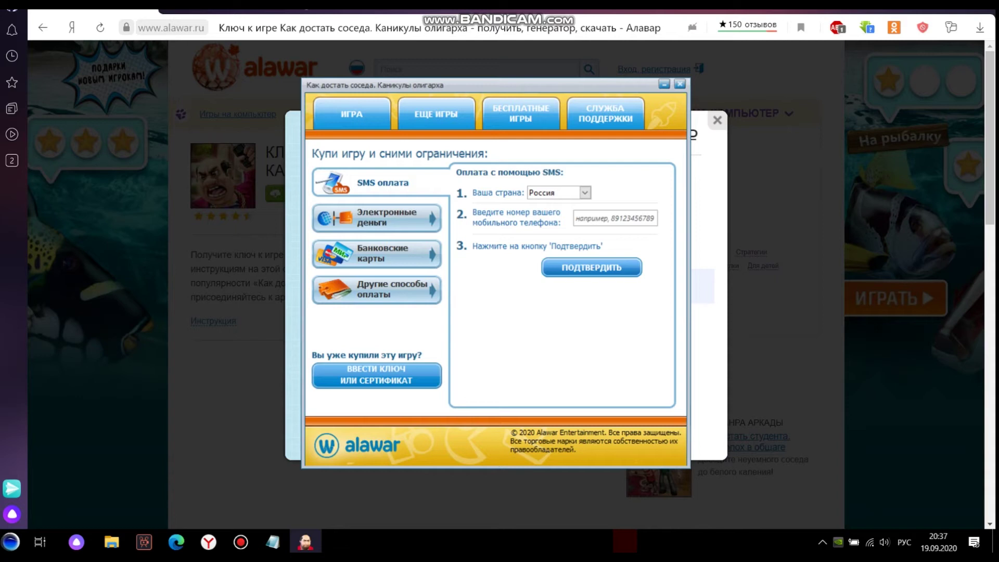
pyautogui.click(615, 218)
# Change the SMS payment country to Украина and back to Россия.
pyautogui.click(585, 193)
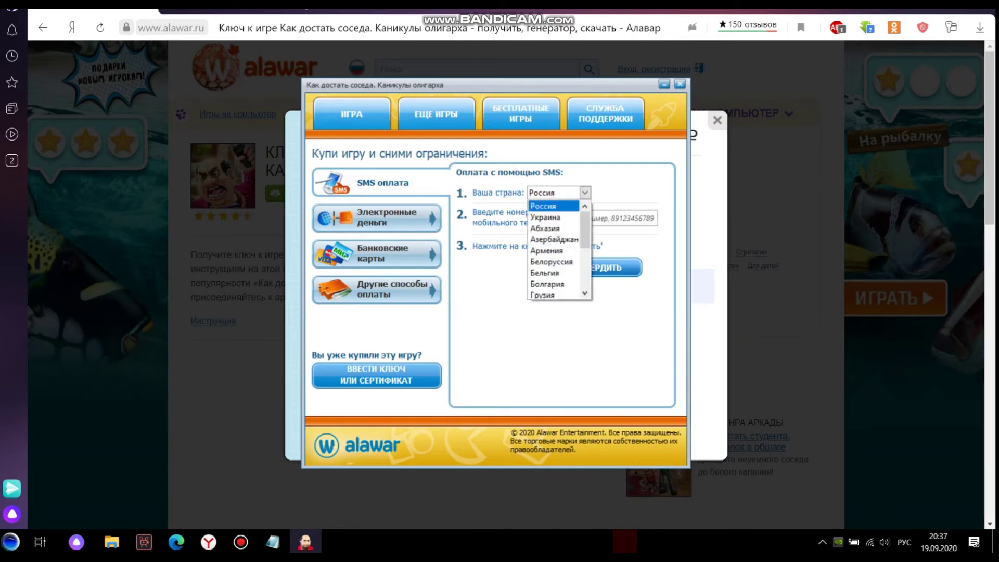
pyautogui.click(585, 192)
pyautogui.click(585, 192)
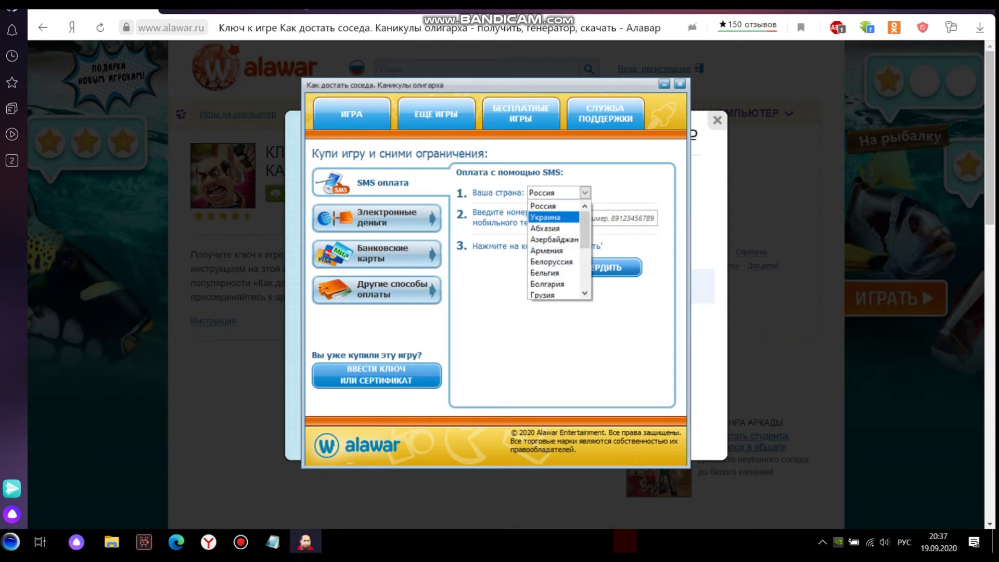
pyautogui.click(545, 217)
pyautogui.click(585, 192)
pyautogui.click(546, 206)
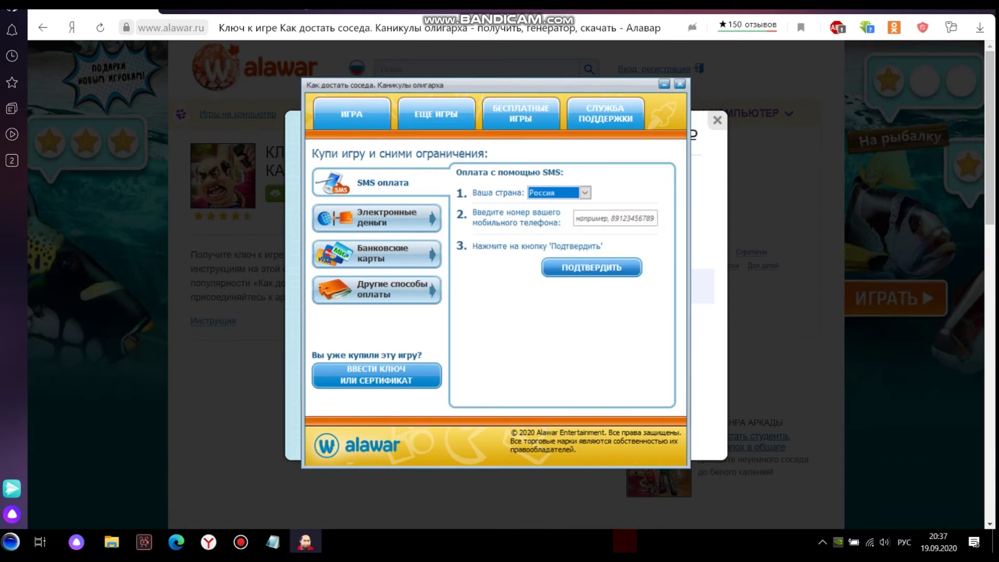
# Look through the SMS payment country list and submit the form with the phone number left blank.
pyautogui.click(558, 193)
pyautogui.scroll(-3, 554, 260)
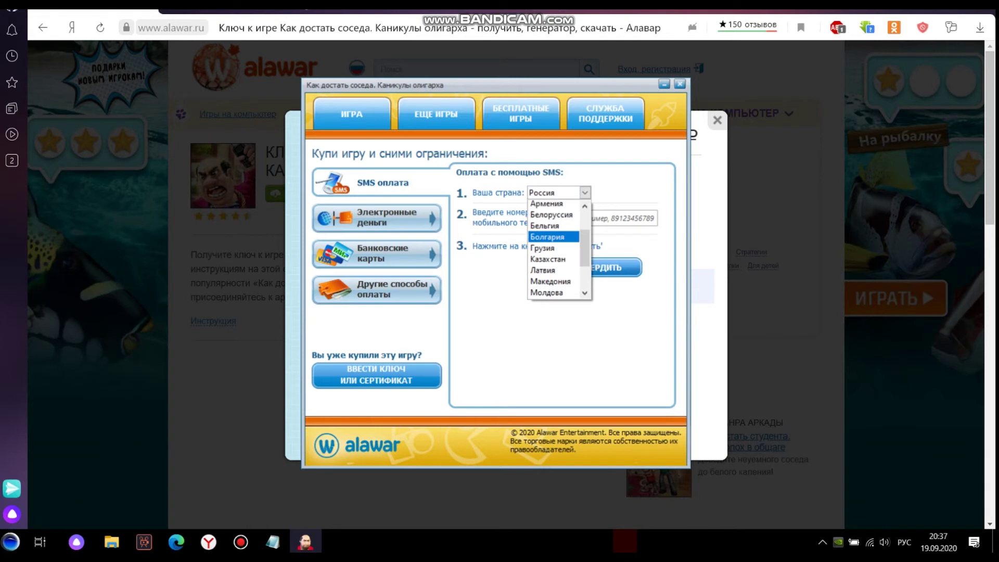
pyautogui.scroll(-1, 554, 250)
pyautogui.scroll(3, 554, 250)
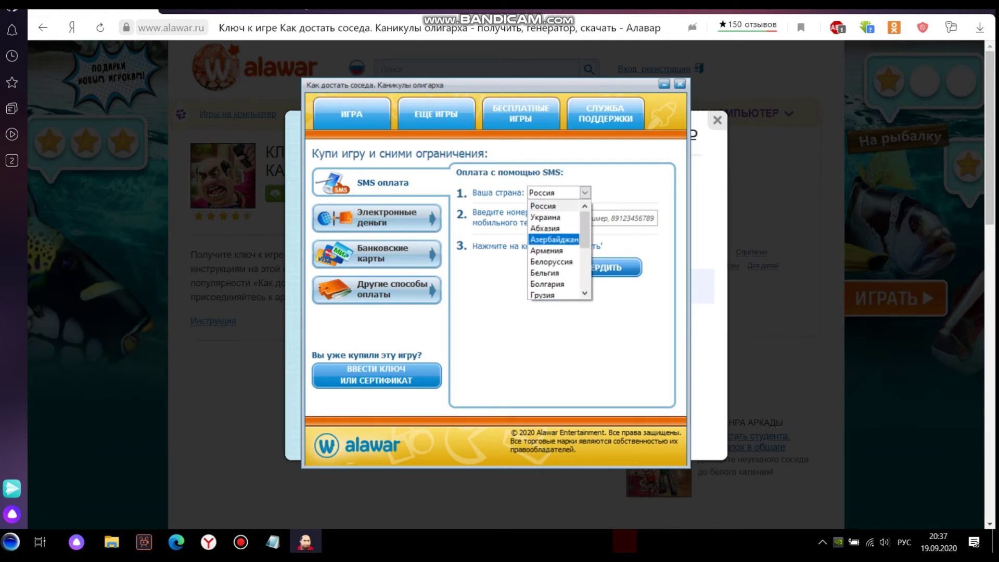
pyautogui.click(554, 239)
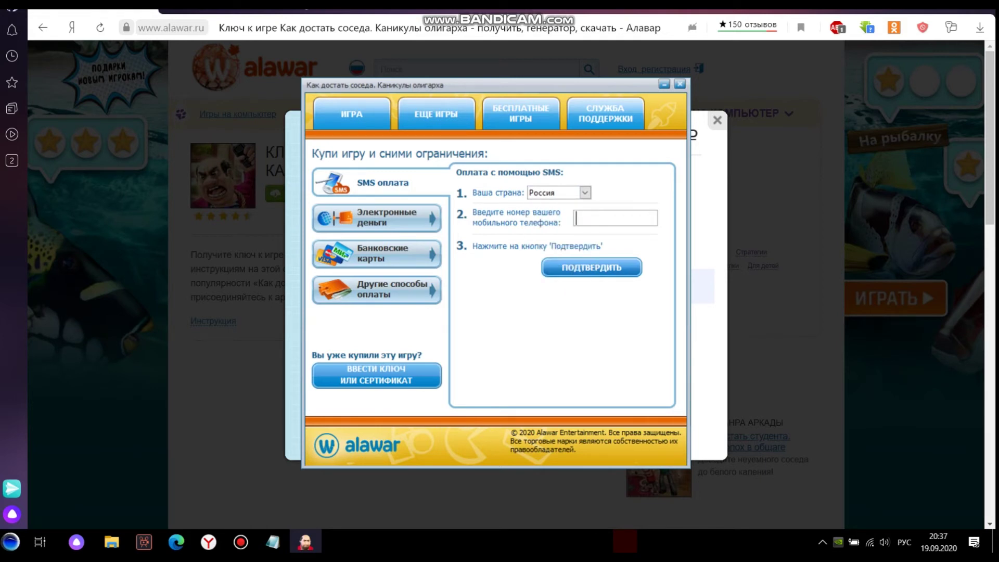
pyautogui.click(592, 267)
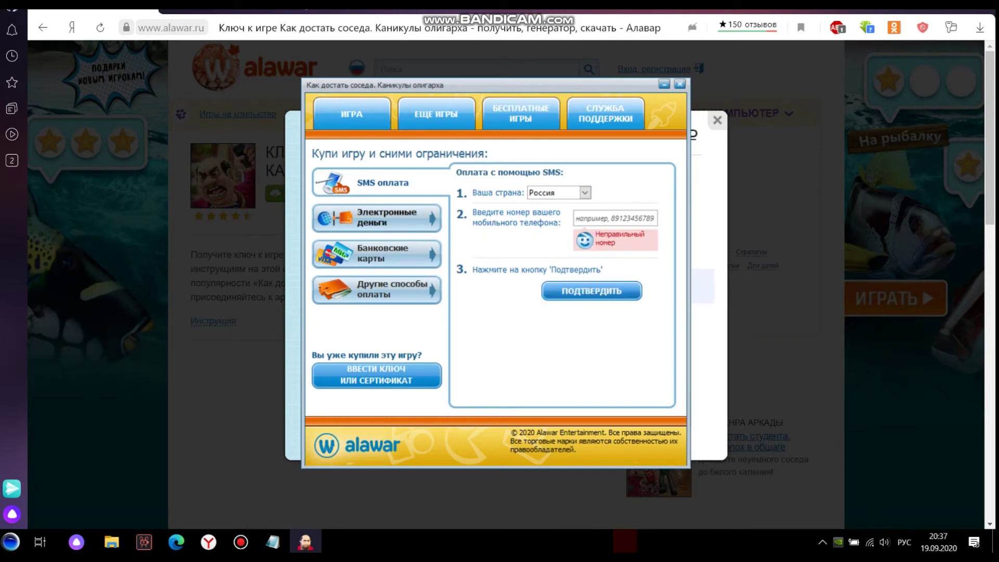
# Review the launcher's electronic money, bank card, other and SMS payment options, and browse the support service's questions.
pyautogui.click(377, 217)
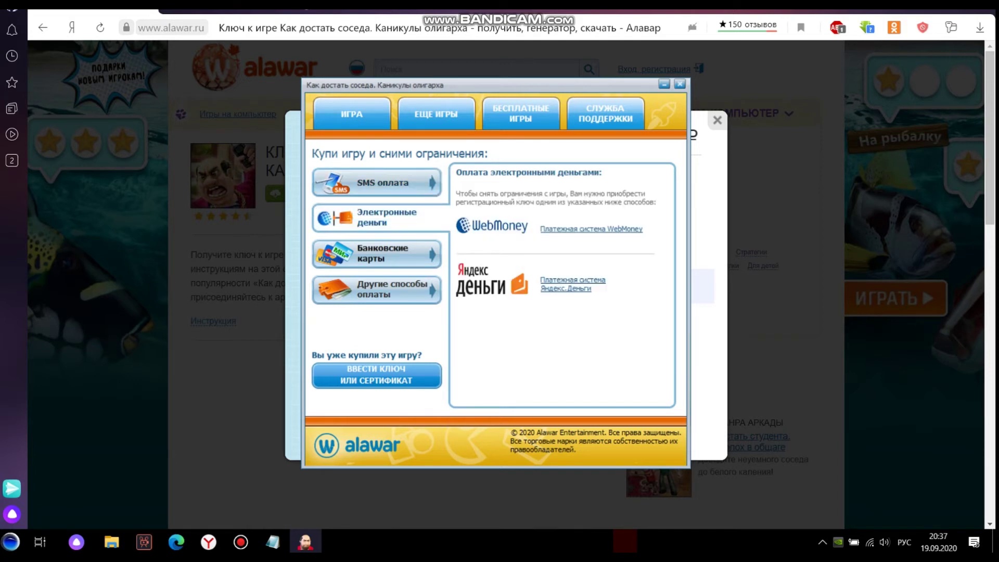
pyautogui.click(377, 254)
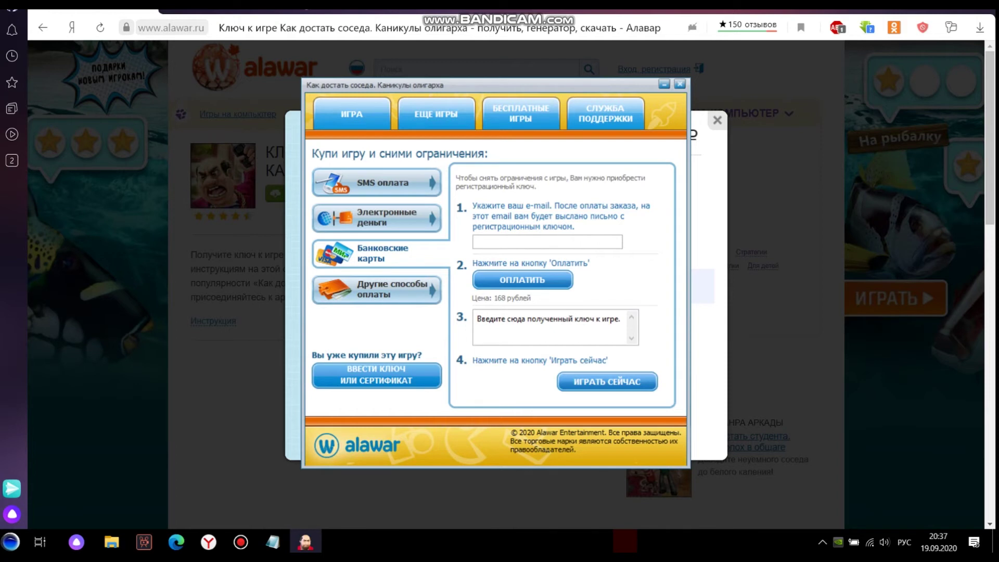
pyautogui.click(376, 289)
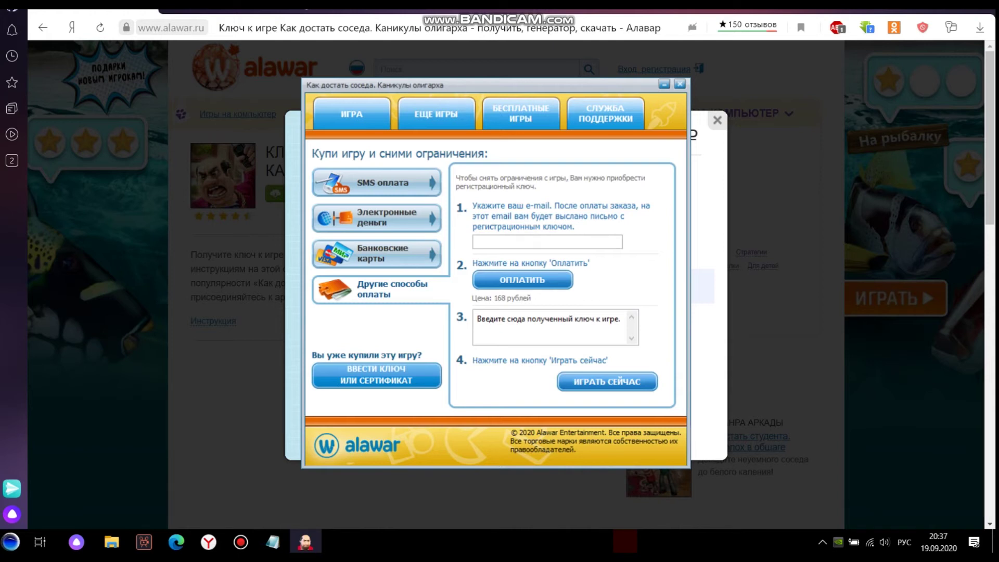
pyautogui.click(376, 218)
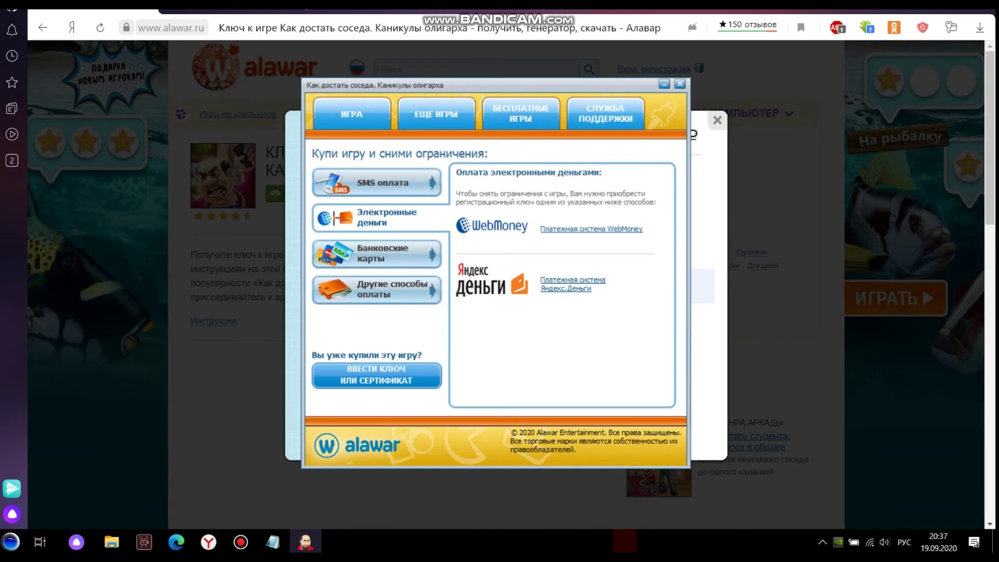
pyautogui.click(376, 182)
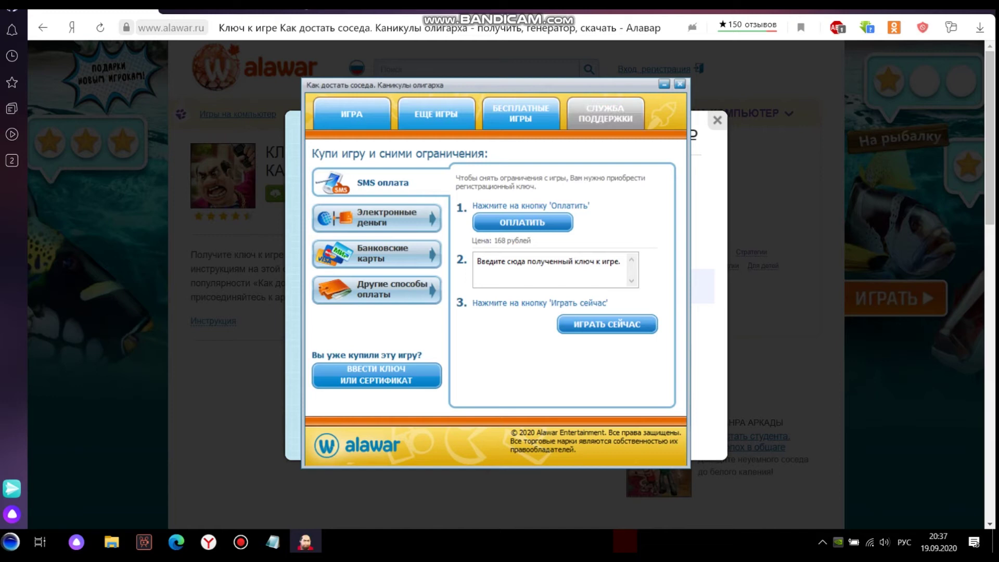
pyautogui.click(606, 113)
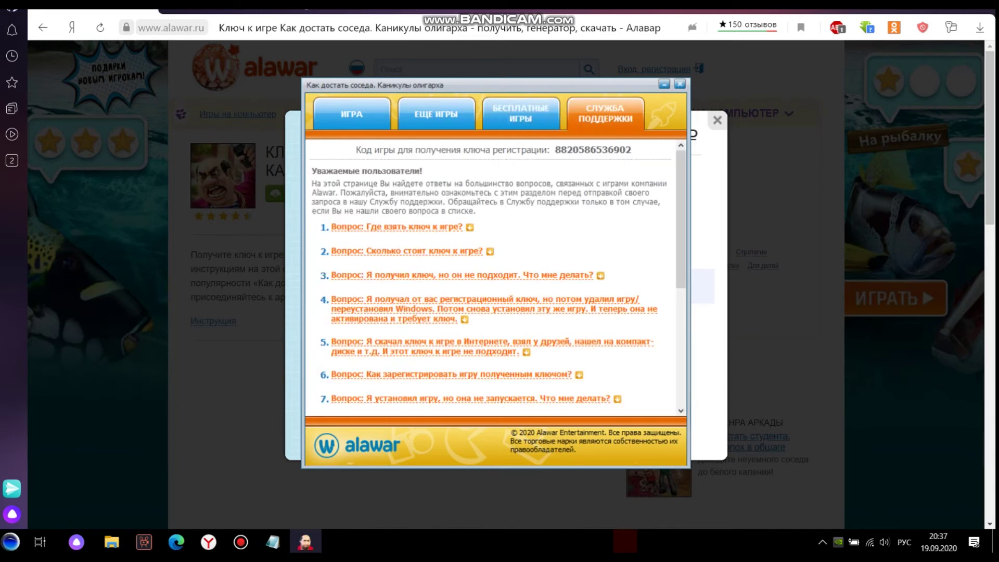
pyautogui.scroll(-1, 499, 281)
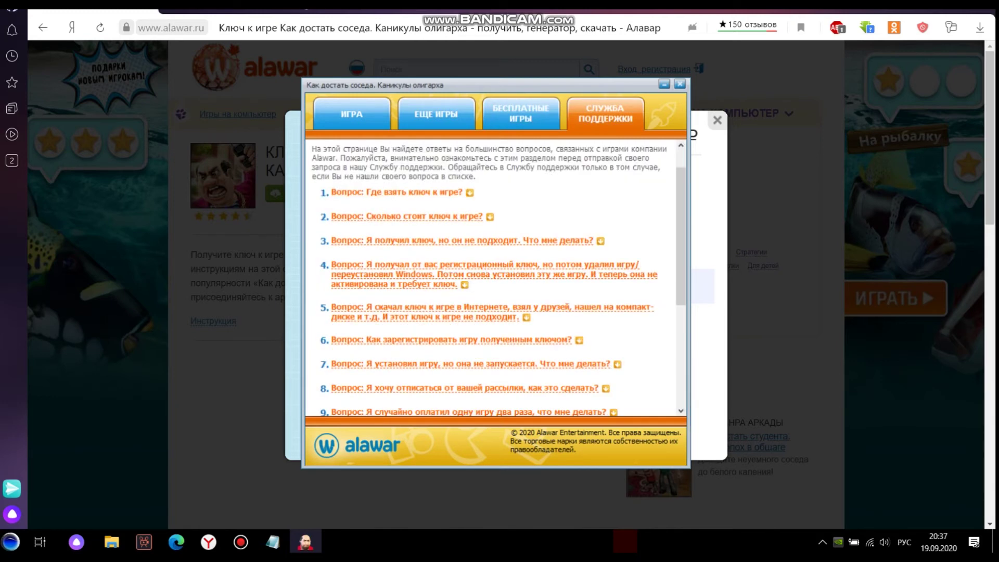
# Switch back to Yandex Browser and view the QIWI Wallet payment option for the game key.
pyautogui.hotkey('alt', 'Tab')
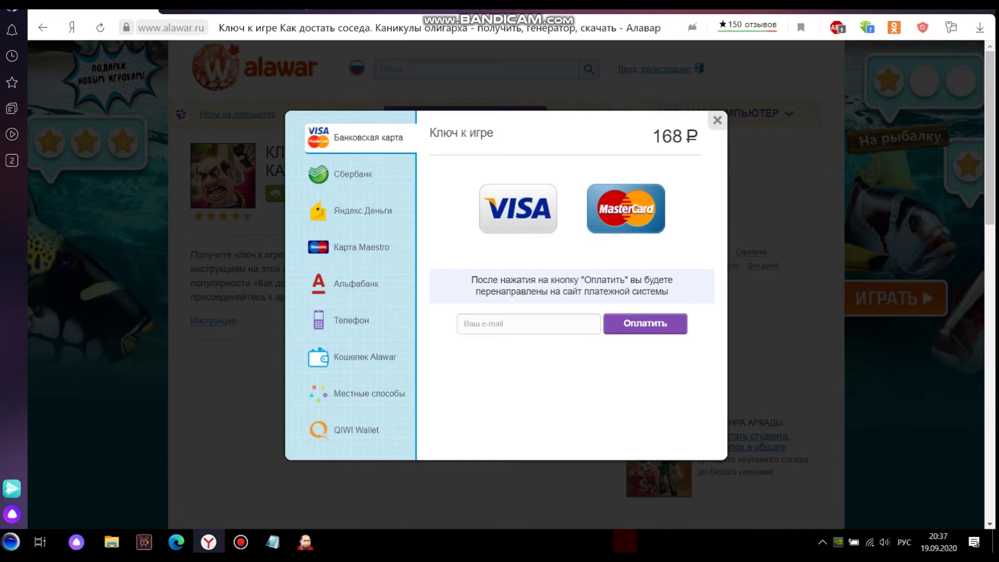
pyautogui.scroll(-1, 359, 213)
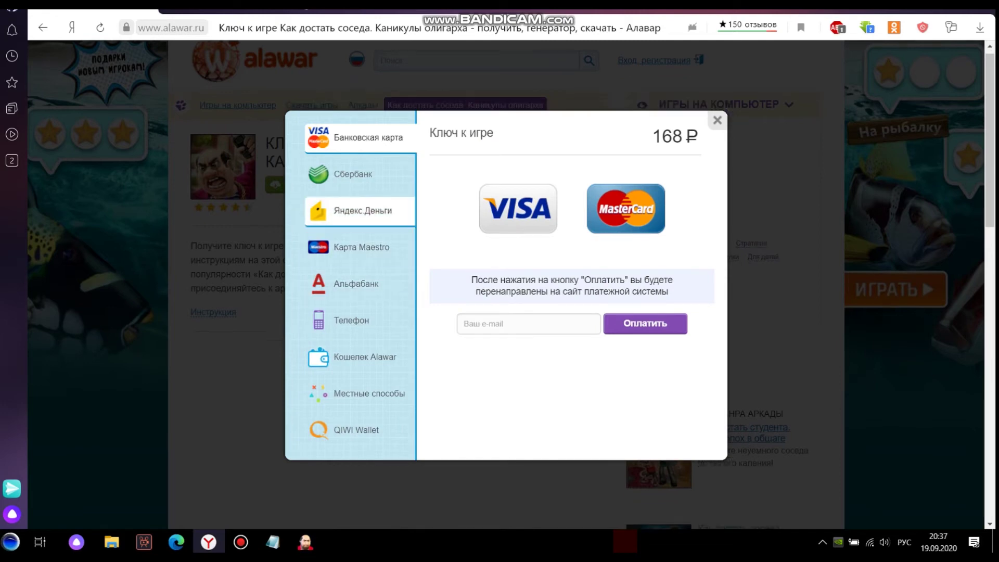
pyautogui.scroll(-4, 359, 211)
pyautogui.scroll(4, 359, 211)
pyautogui.moveTo(350, 430); pyautogui.dragTo(354, 430)
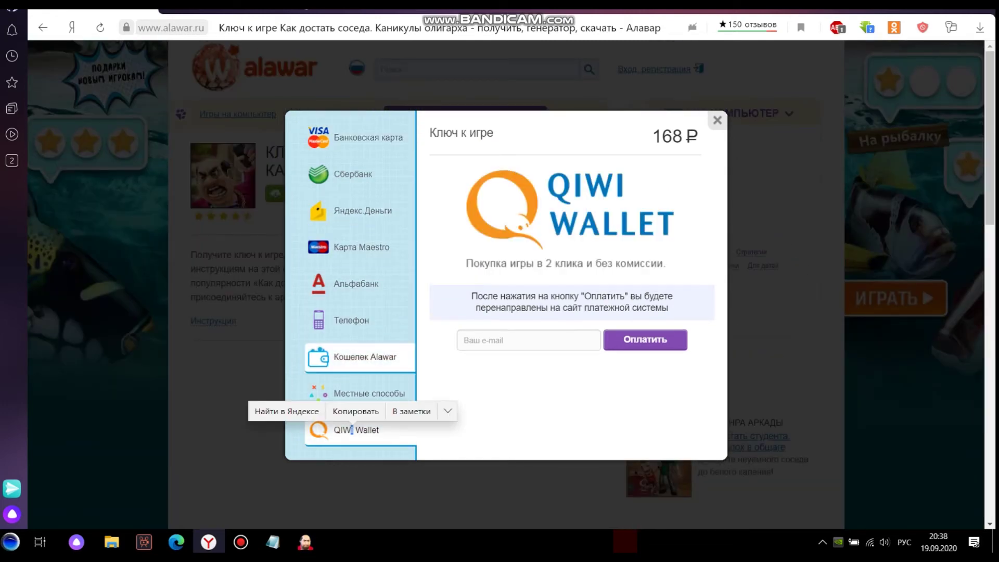
# Review the remaining game key payment options, from local methods and Кошелек Alawar to Сбербанк and bank card, and close the payment window.
pyautogui.click(359, 393)
pyautogui.click(359, 357)
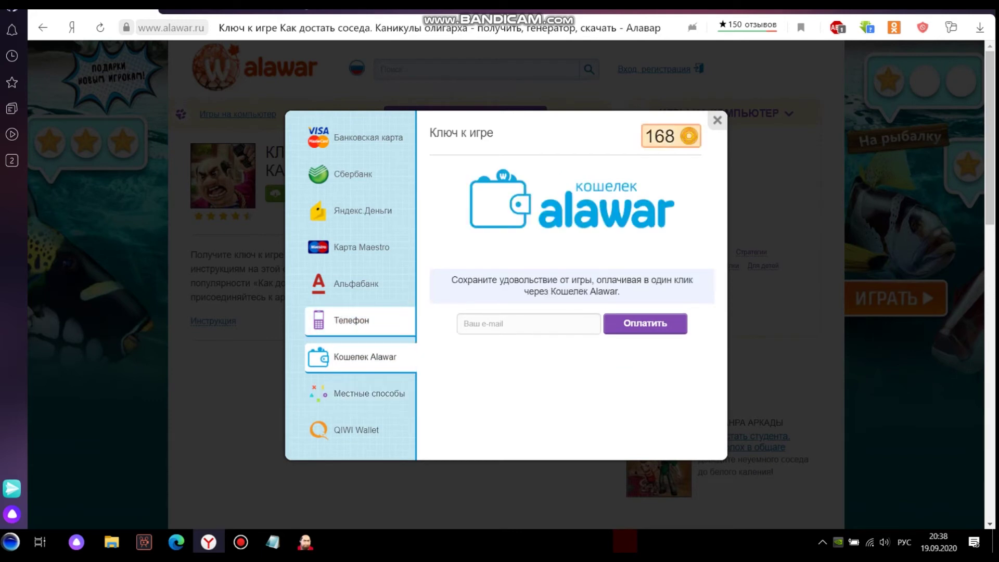
pyautogui.click(359, 393)
pyautogui.click(359, 357)
pyautogui.click(359, 321)
pyautogui.click(359, 284)
pyautogui.click(359, 247)
pyautogui.click(359, 211)
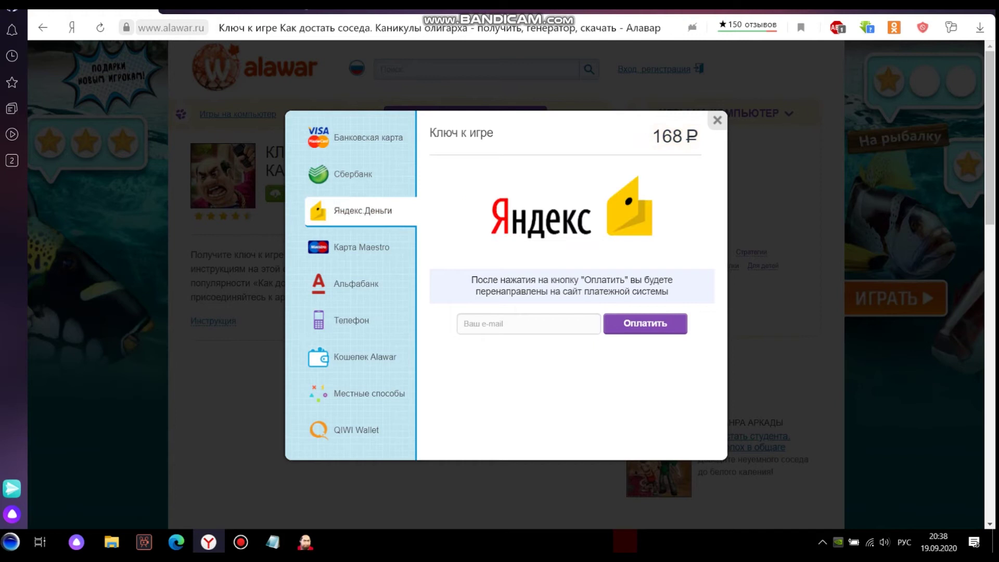
pyautogui.click(359, 174)
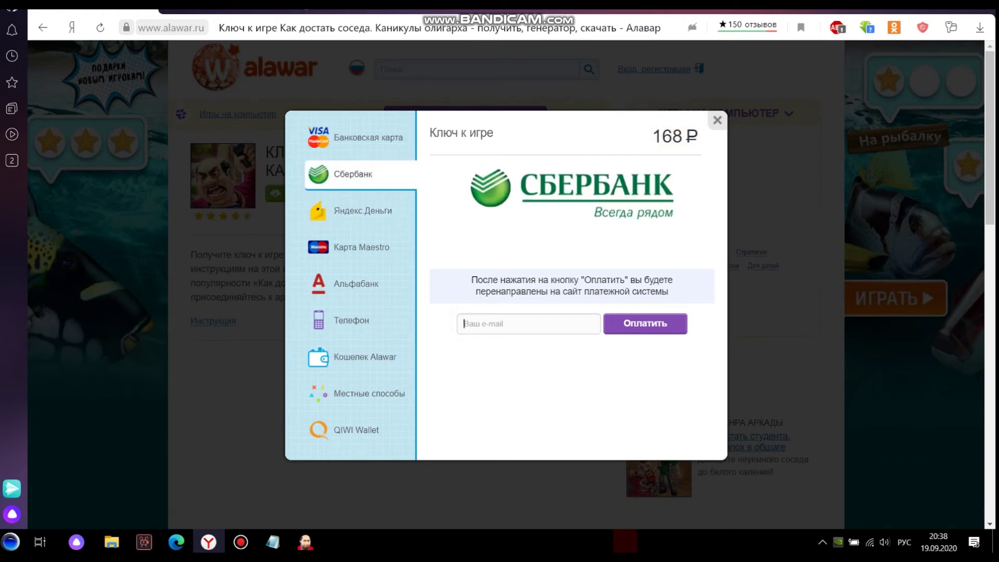
pyautogui.click(359, 137)
pyautogui.click(717, 120)
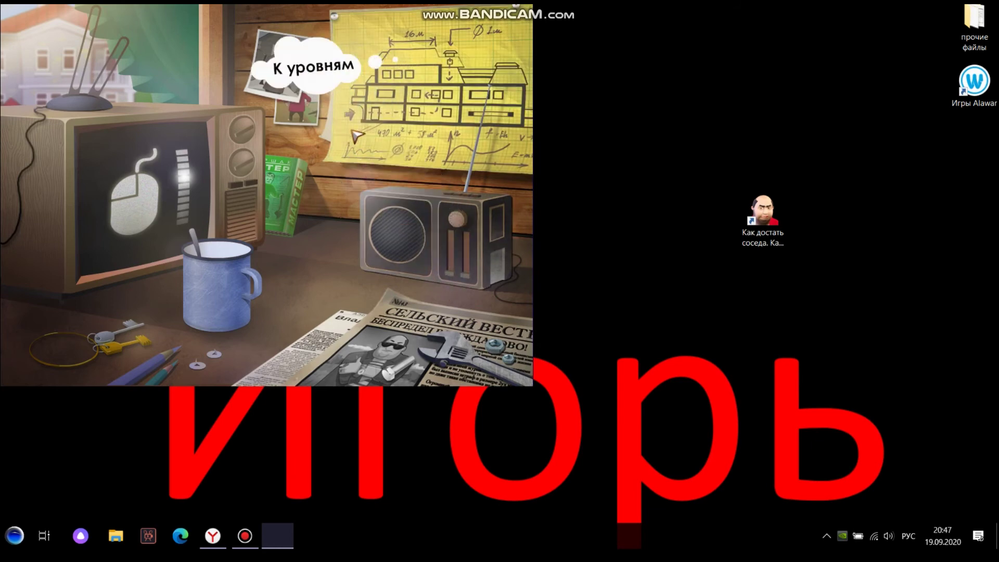
# Open the game's level list, view the first "Особняк олигарха" level's description and start that level.
pyautogui.click(456, 134)
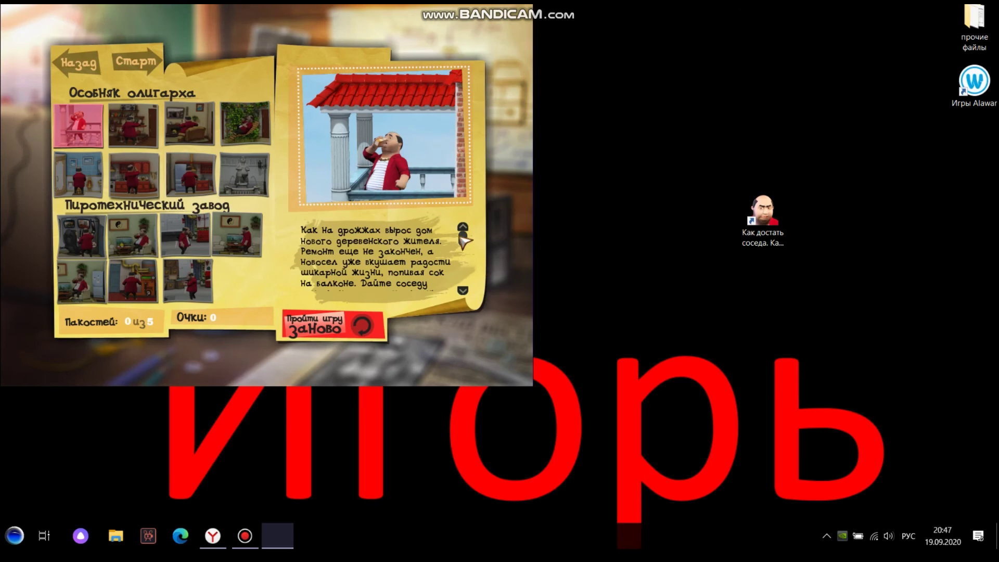
pyautogui.moveTo(463, 240); pyautogui.dragTo(454, 311)
pyautogui.click(147, 63)
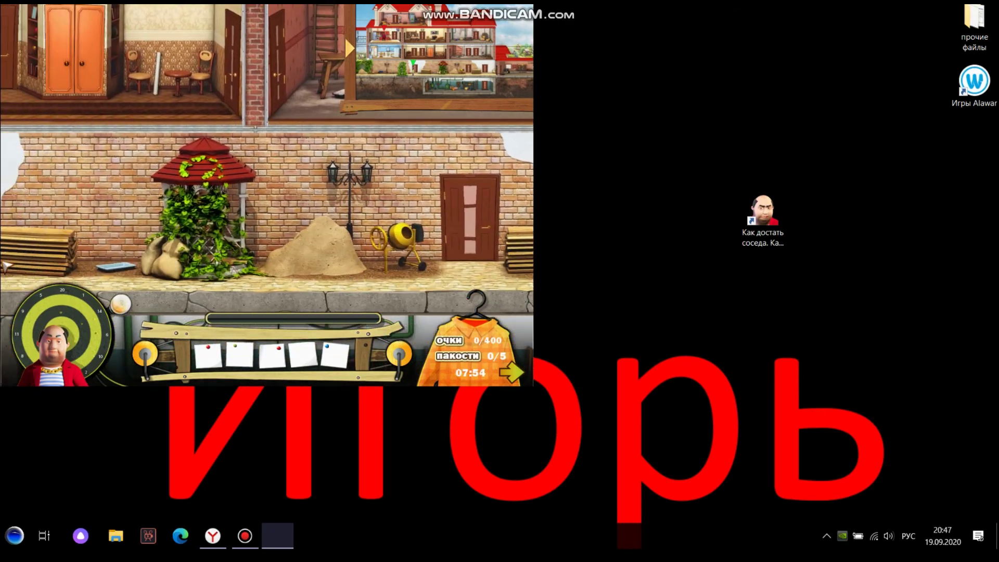
# Play the level: collect items including "Липкая лента" and "Строительная пена", and lay the sticky tape on the study floor.
pyautogui.click(101, 205)
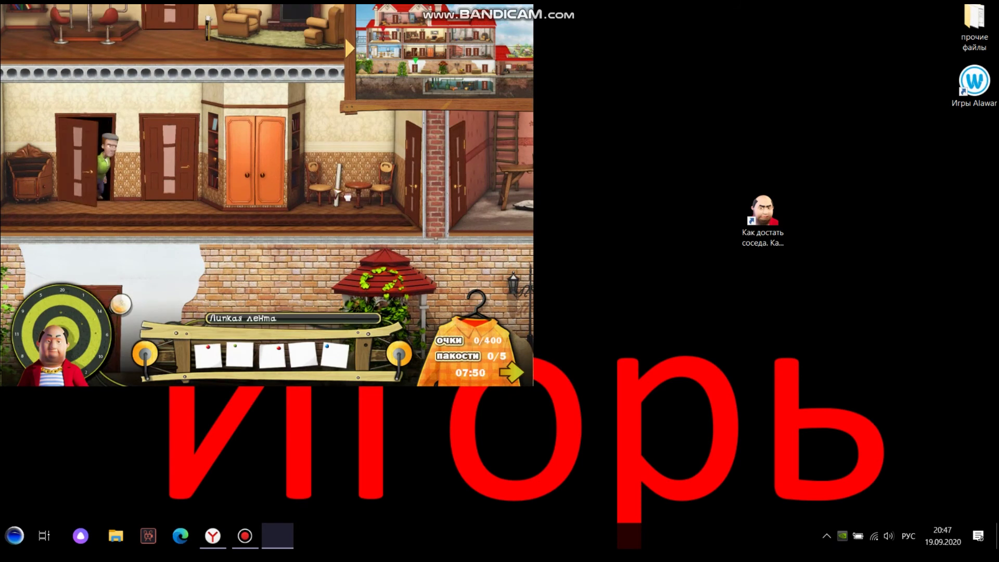
pyautogui.click(338, 207)
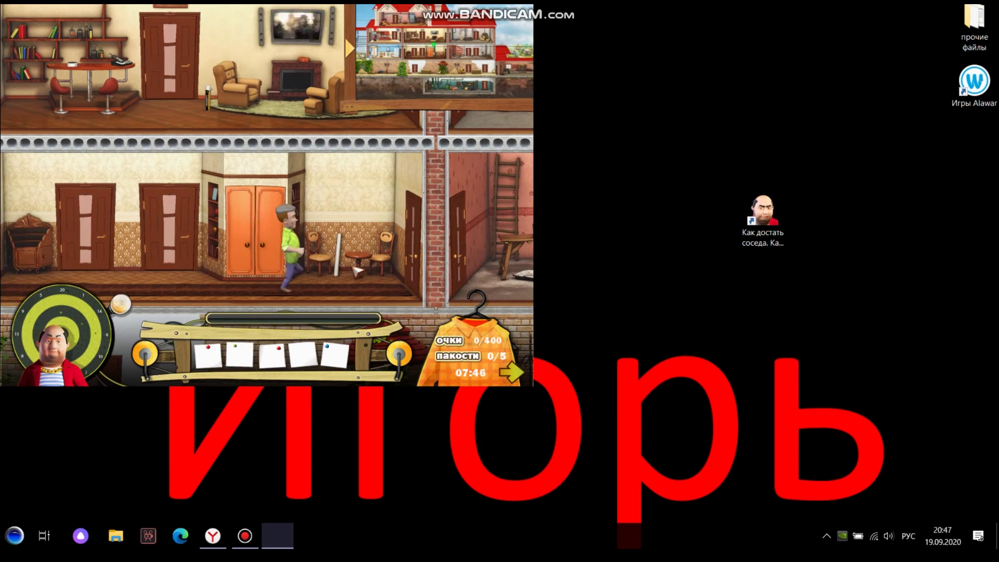
pyautogui.click(218, 96)
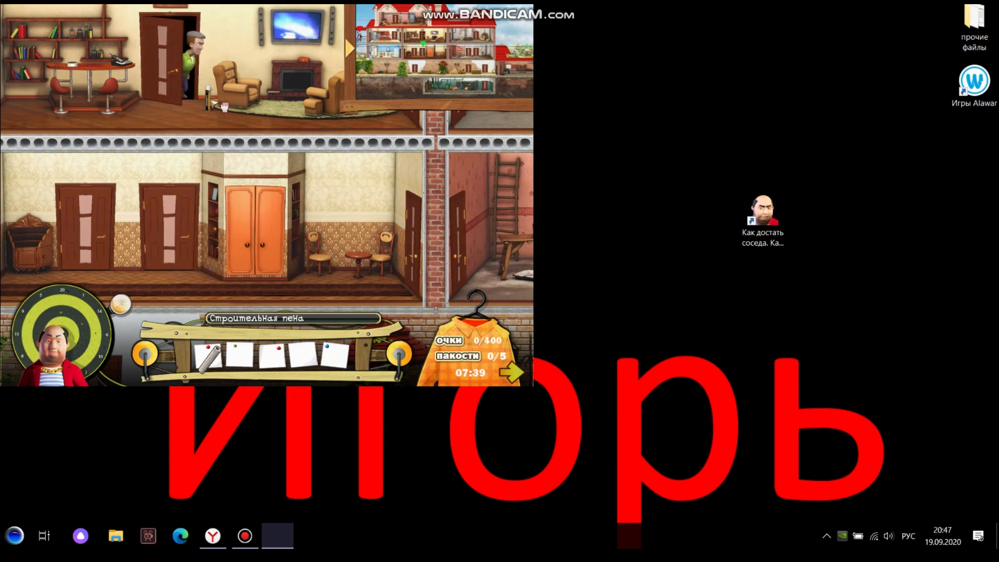
pyautogui.click(84, 69)
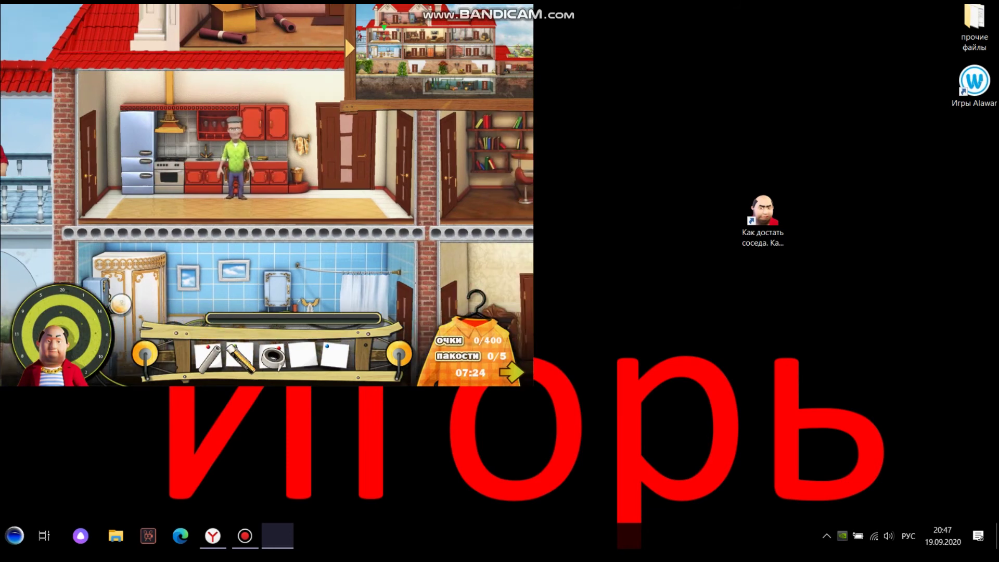
pyautogui.click(207, 359)
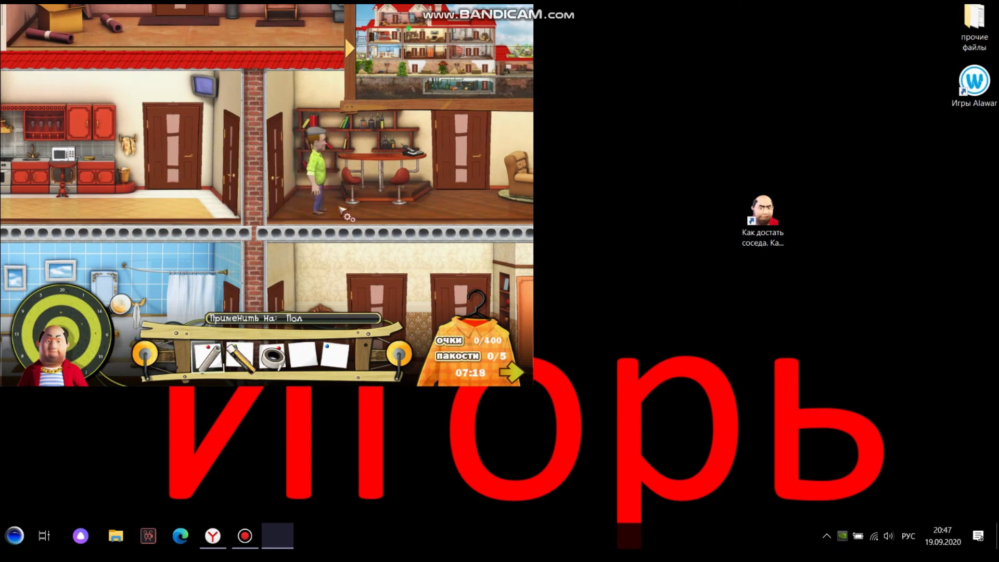
pyautogui.click(480, 144)
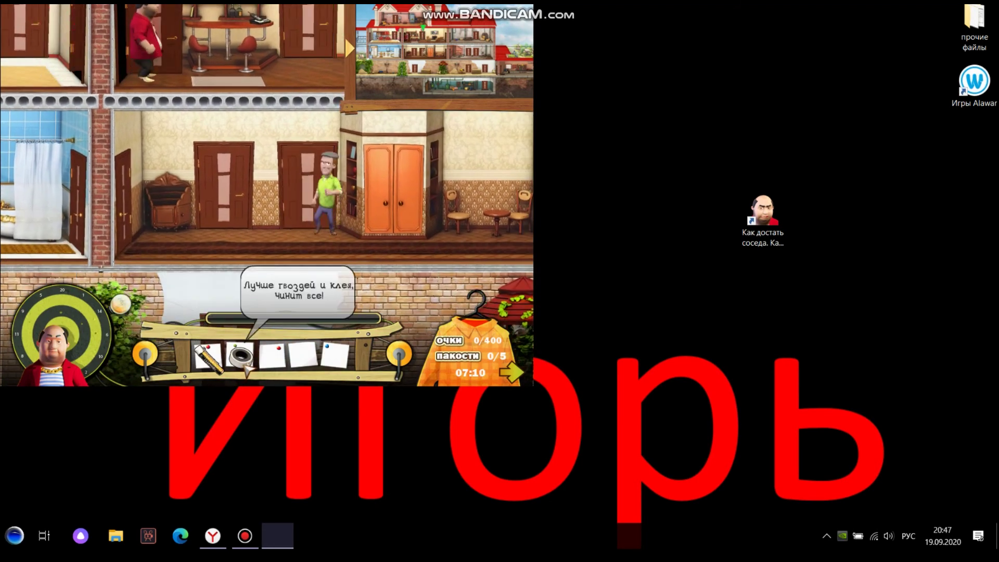
pyautogui.click(321, 199)
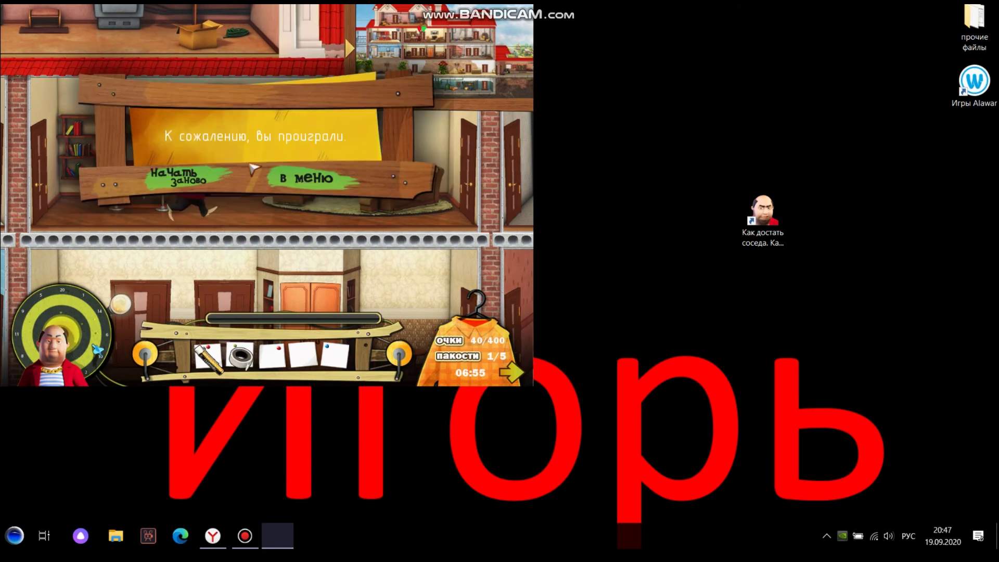
# Leave the lost level for the level list, go back to the main menu and exit the game.
pyautogui.click(329, 183)
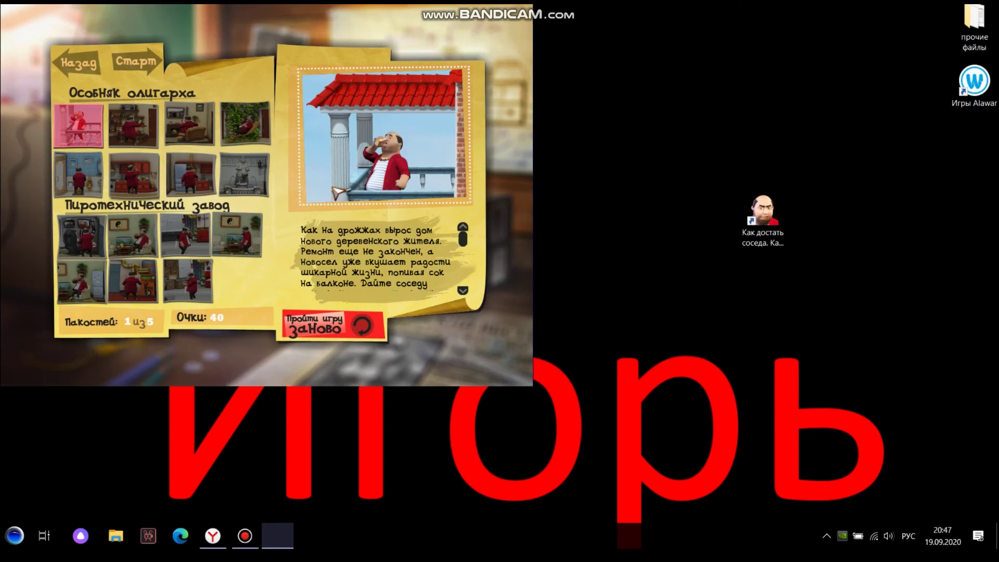
pyautogui.click(73, 66)
pyautogui.click(90, 356)
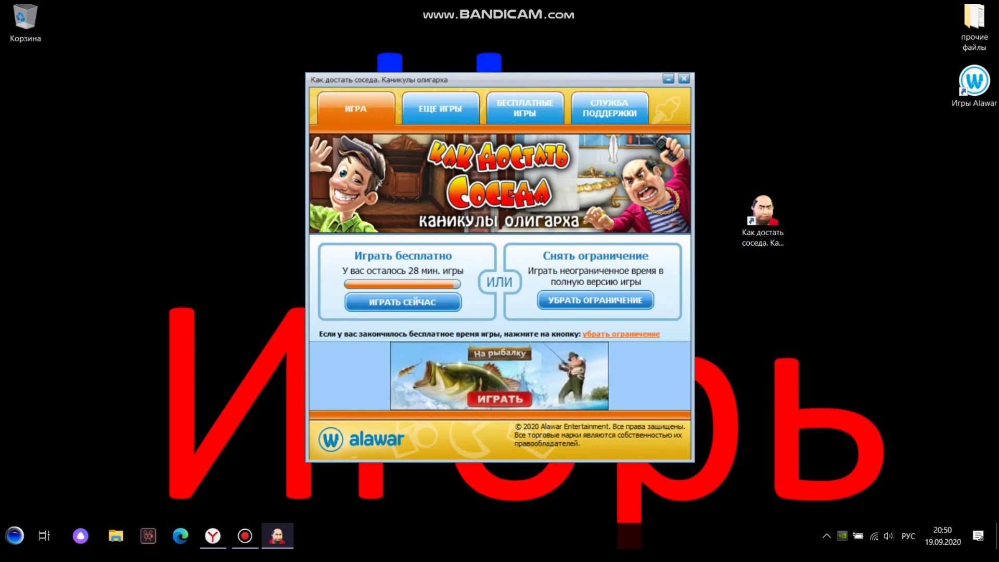
# Close the game launcher and look through the discounted games on the Alawar page in Yandex Browser.
pyautogui.click(684, 79)
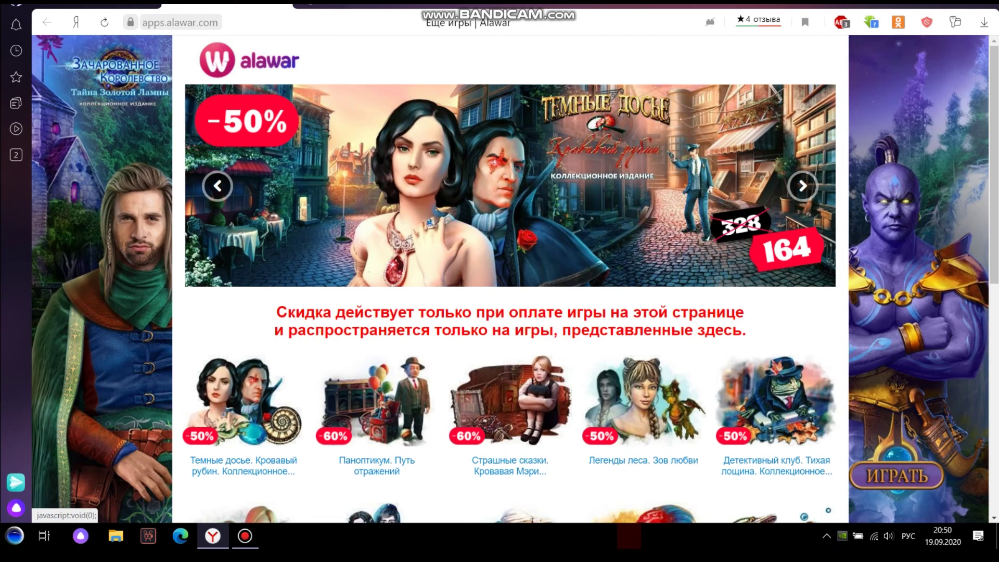
pyautogui.scroll(-3, 510, 411)
pyautogui.scroll(3, 510, 411)
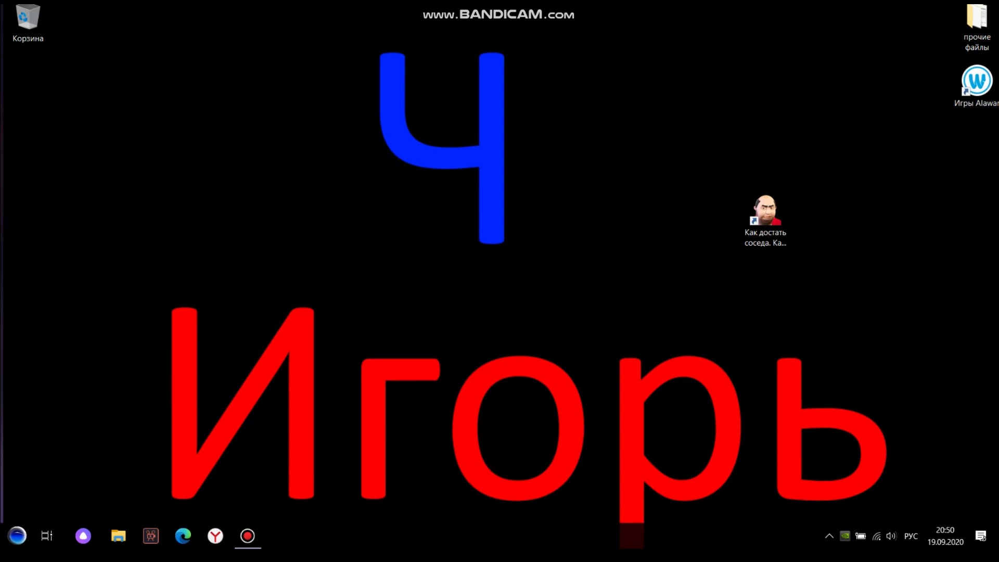
# Move the "Игры Alawar" desktop shortcut to the Recycle Bin and empty the bin.
pyautogui.moveTo(977, 81); pyautogui.dragTo(26, 23)
pyautogui.rightClick(27, 21)
pyautogui.press('Return')
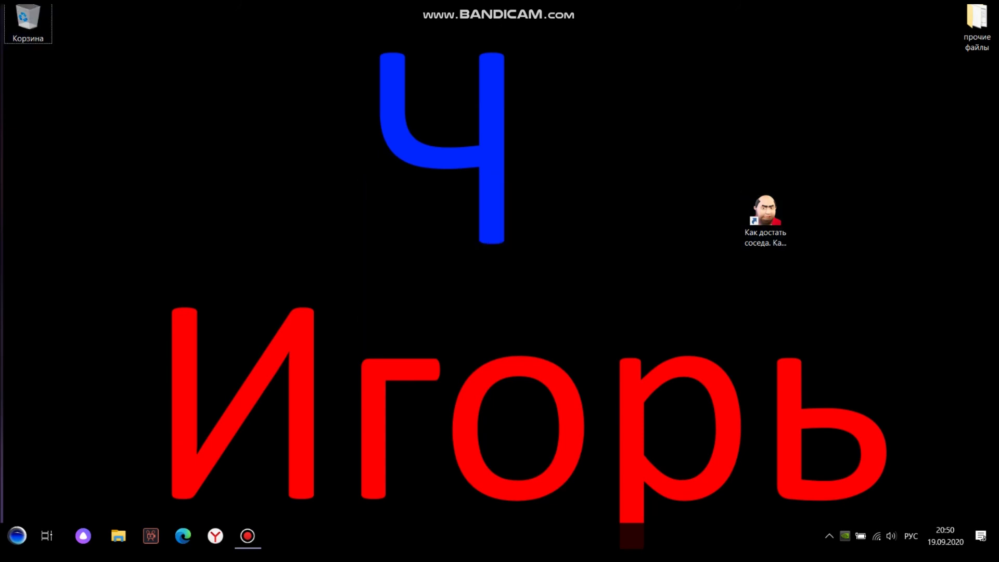
# Open "Программы и компоненты" and search the installed programs for "как достать соседа".
pyautogui.click(17, 537)
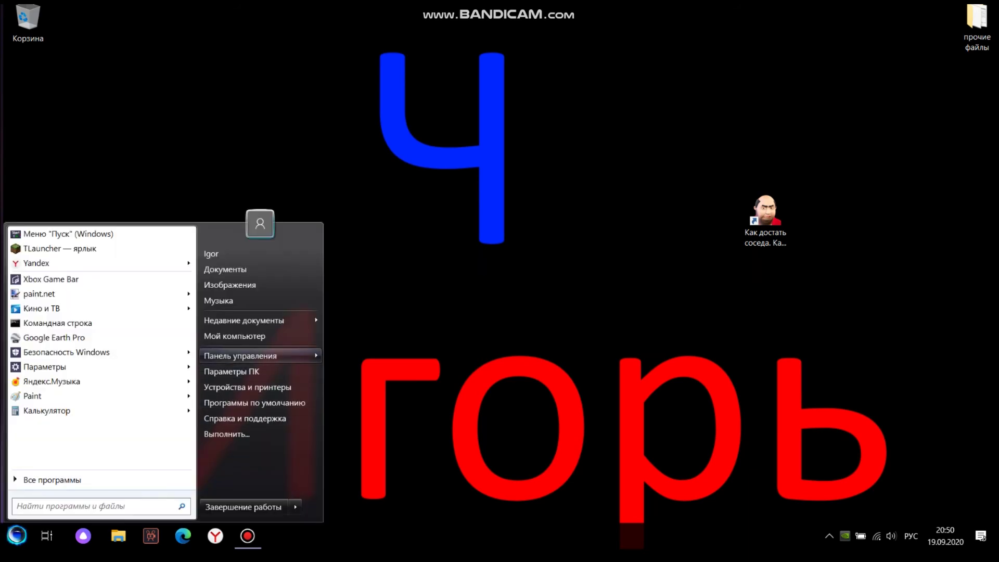
pyautogui.moveTo(241, 356)
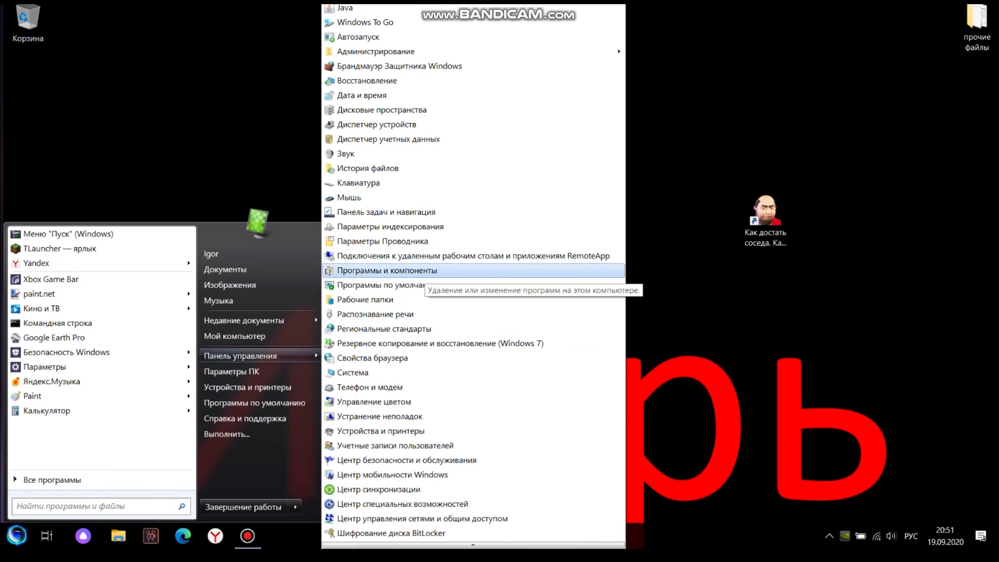
pyautogui.click(551, 270)
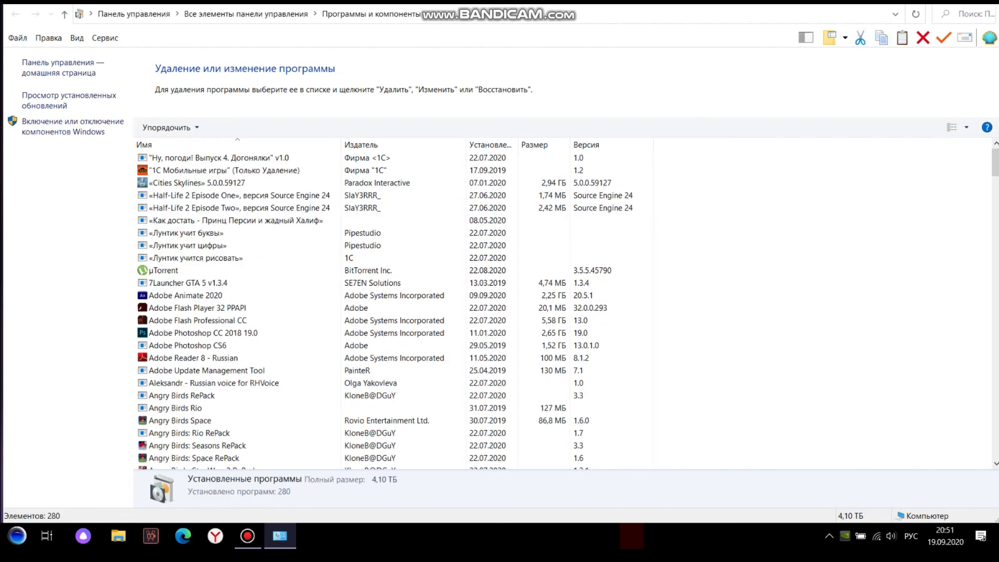
pyautogui.click(957, 14)
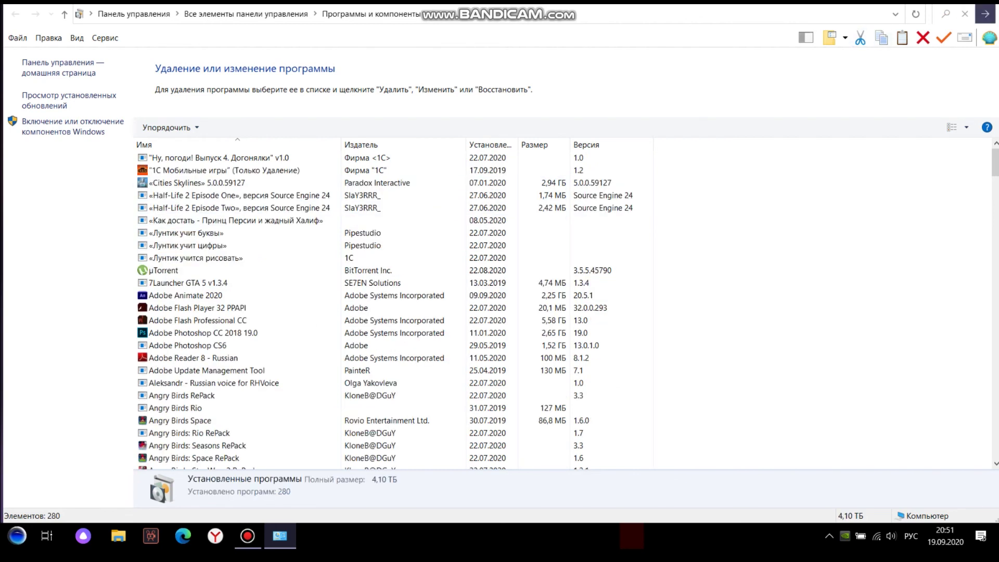
pyautogui.write('как достат')
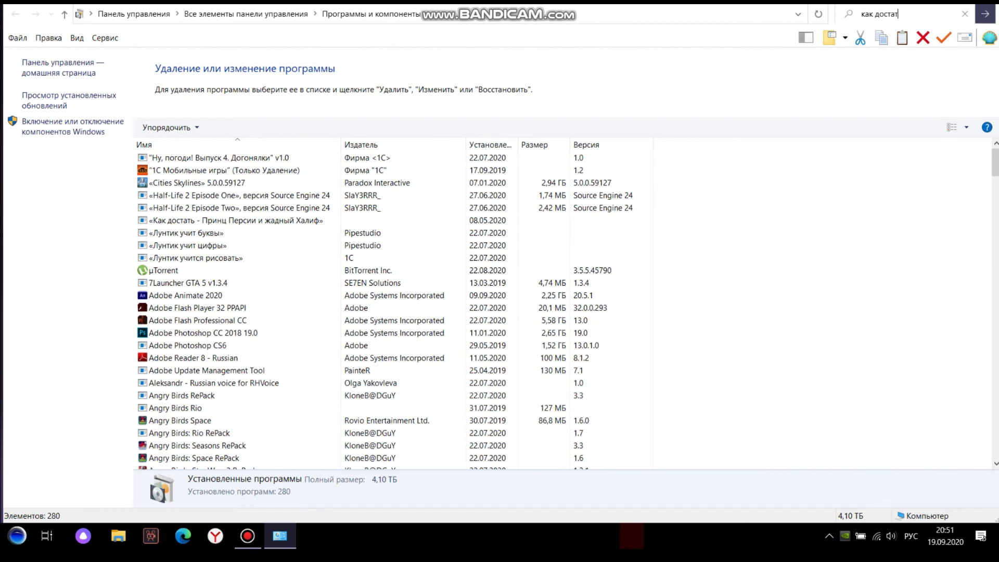
pyautogui.write('ь соседа')
pyautogui.press('Return')
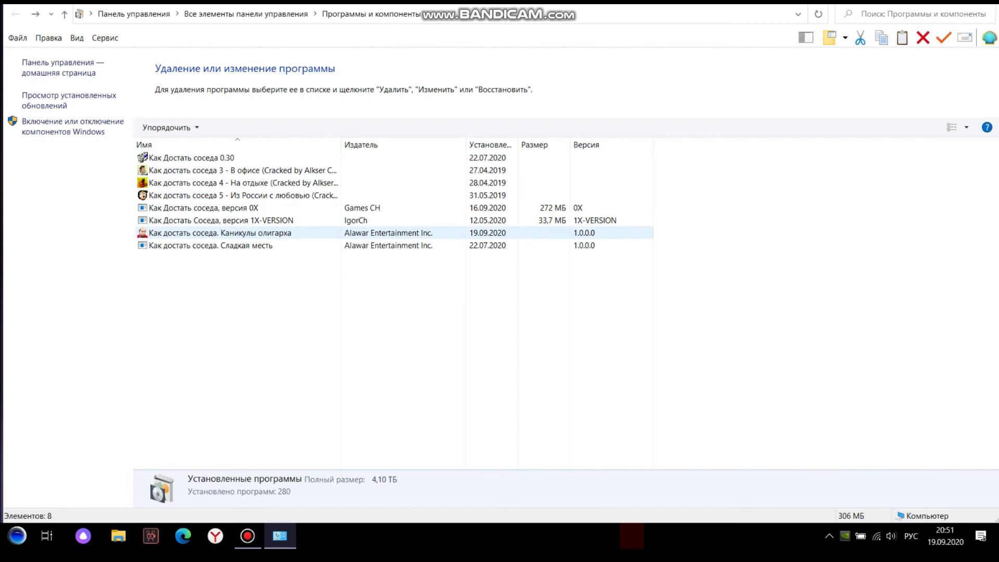
# Uninstall "Как достать соседа. Каникулы олигарха" and close the installed programs window.
pyautogui.click(237, 233)
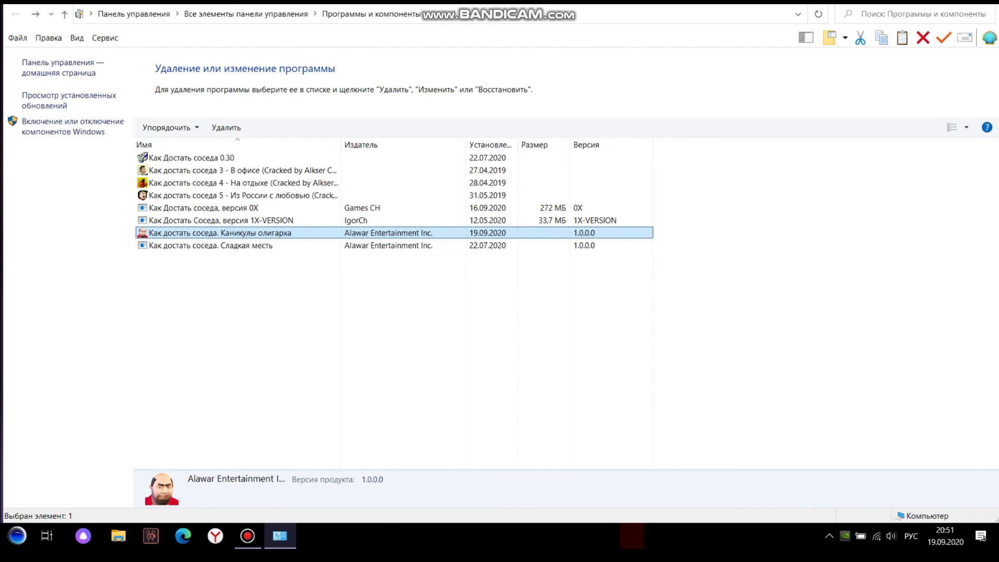
pyautogui.click(226, 127)
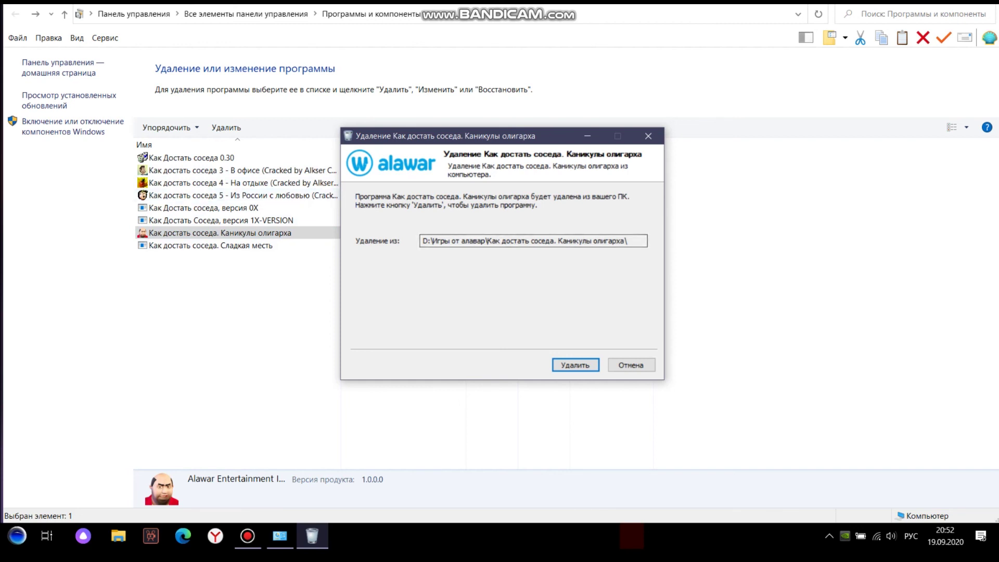
pyautogui.press('Return')
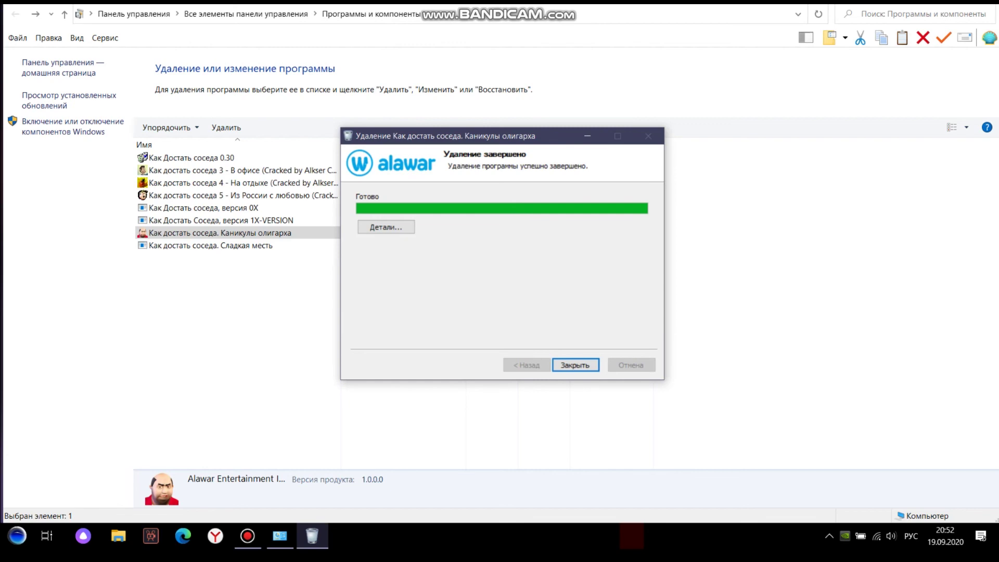
pyautogui.press('Return')
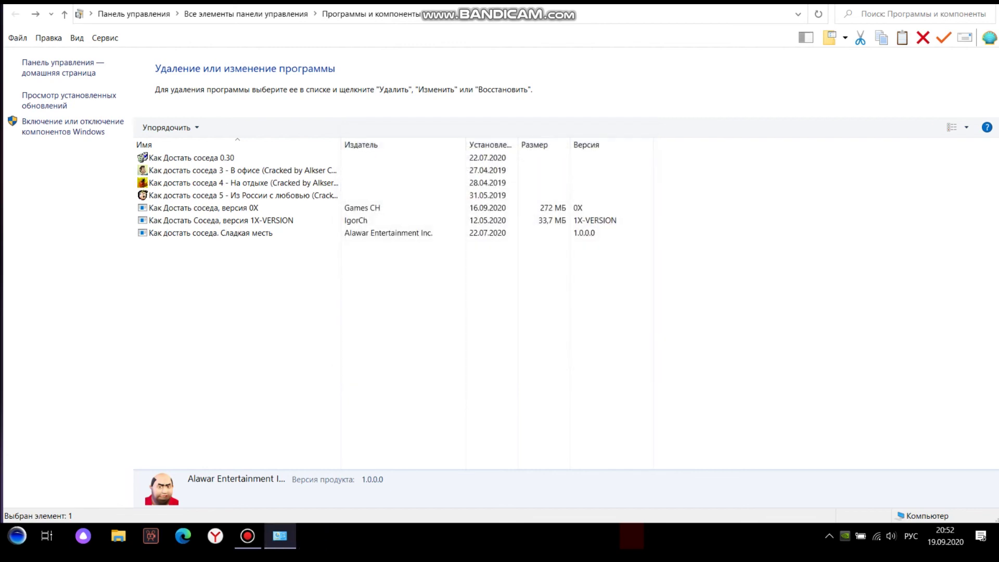
pyautogui.rightClick(280, 536)
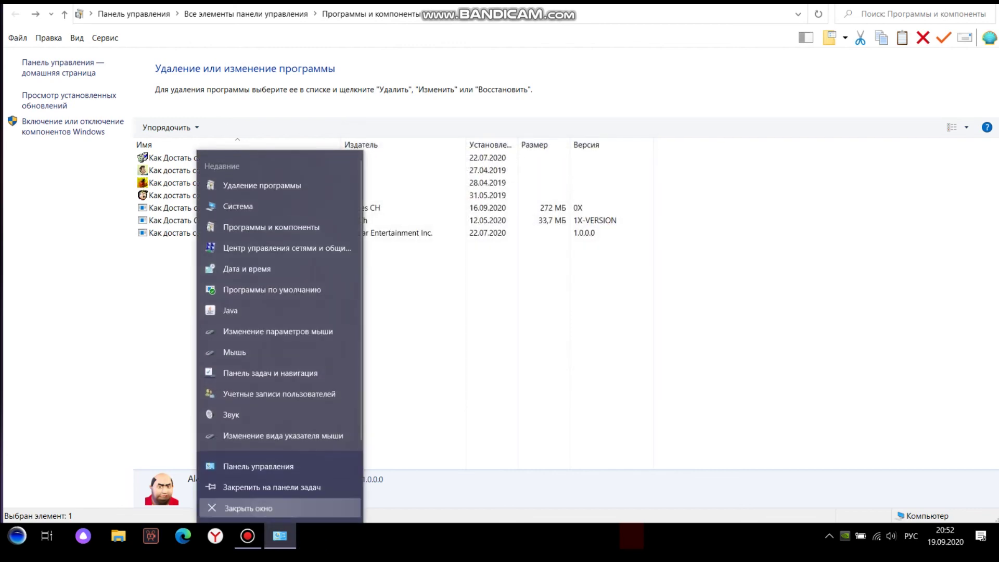
pyautogui.click(248, 508)
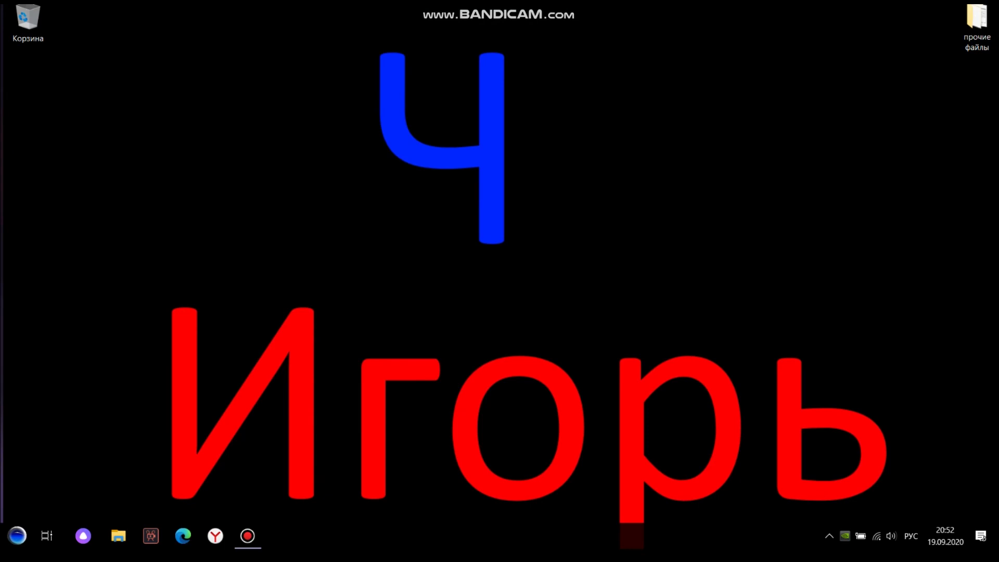